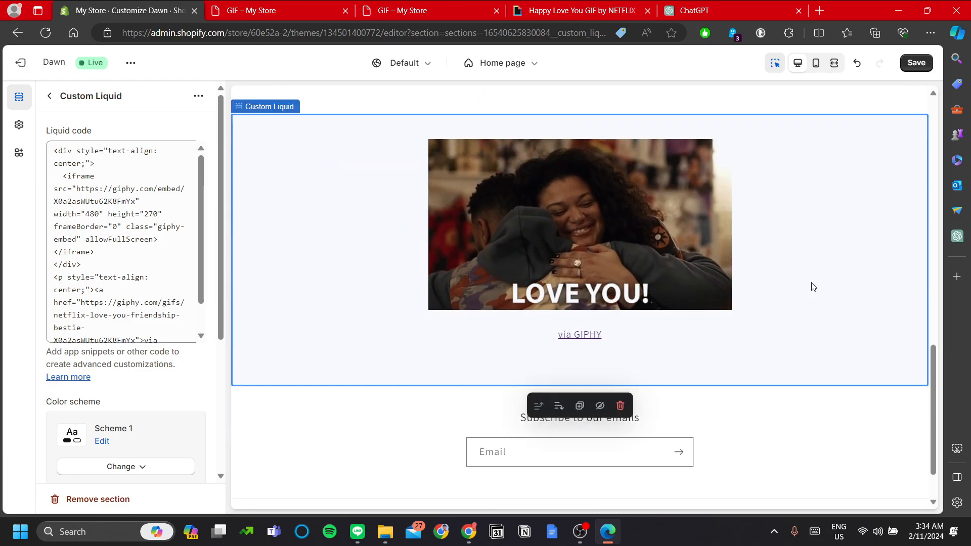
Examine the Custom Liquid section with its embedded GIF and the footer below it in the home page preview
scroll(759, 314, down, 1)
click(761, 390)
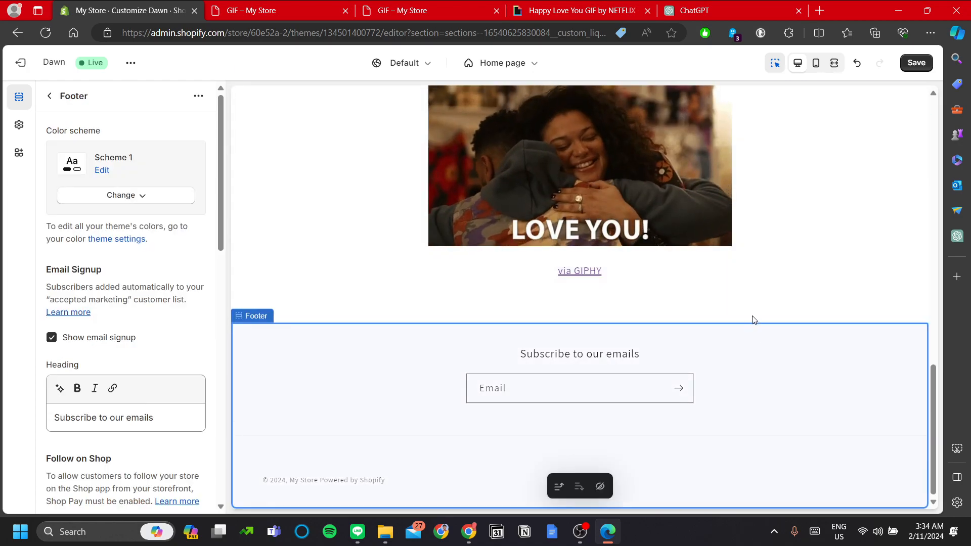
click(752, 318)
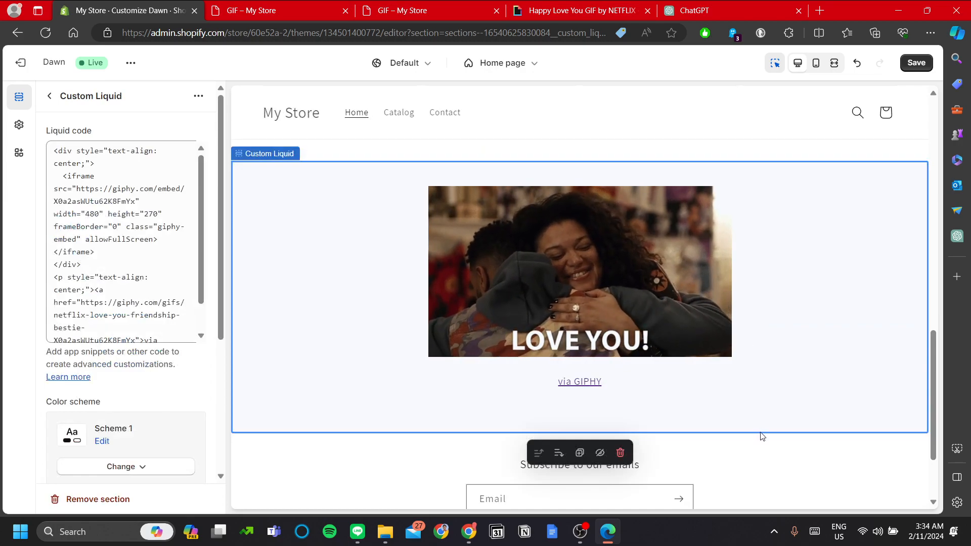
scroll(802, 357, up, 2)
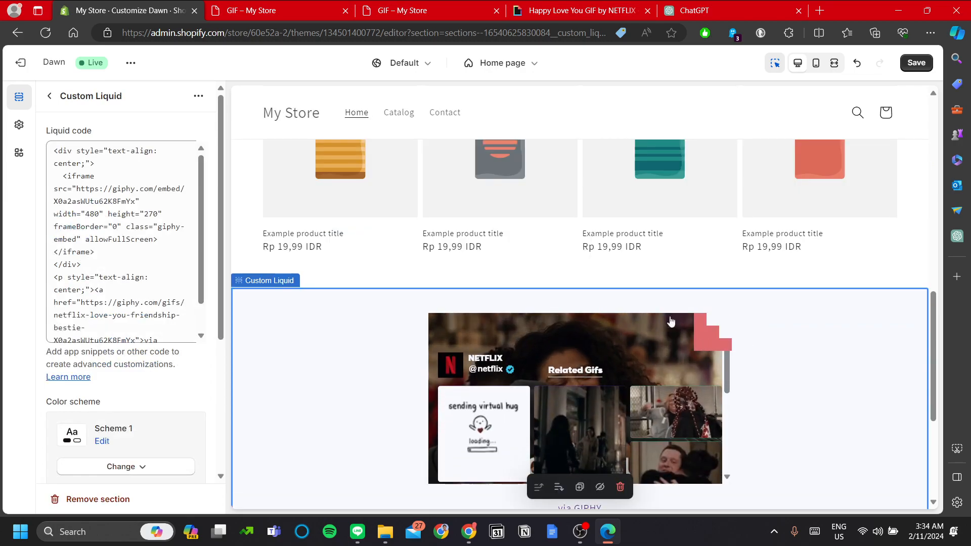
scroll(796, 362, down, 3)
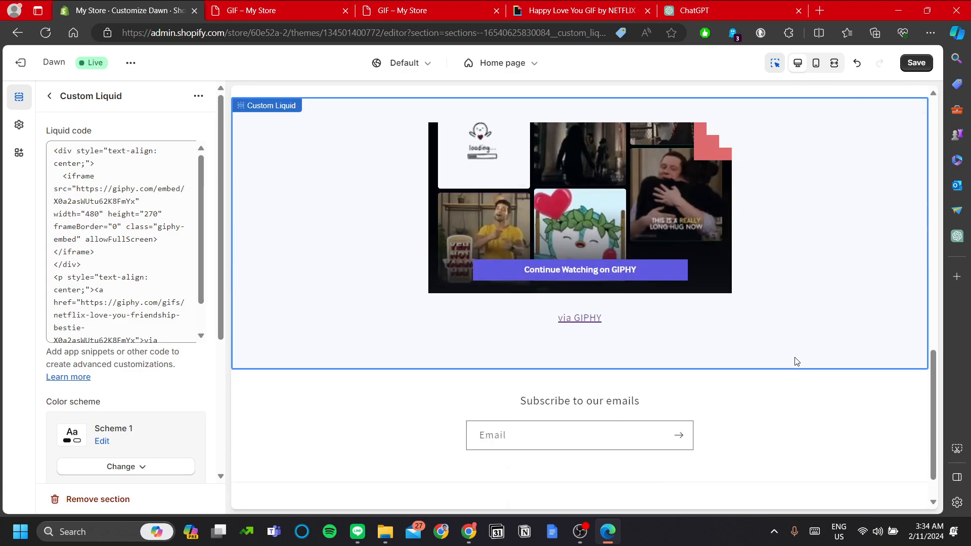
scroll(603, 226, up, 2)
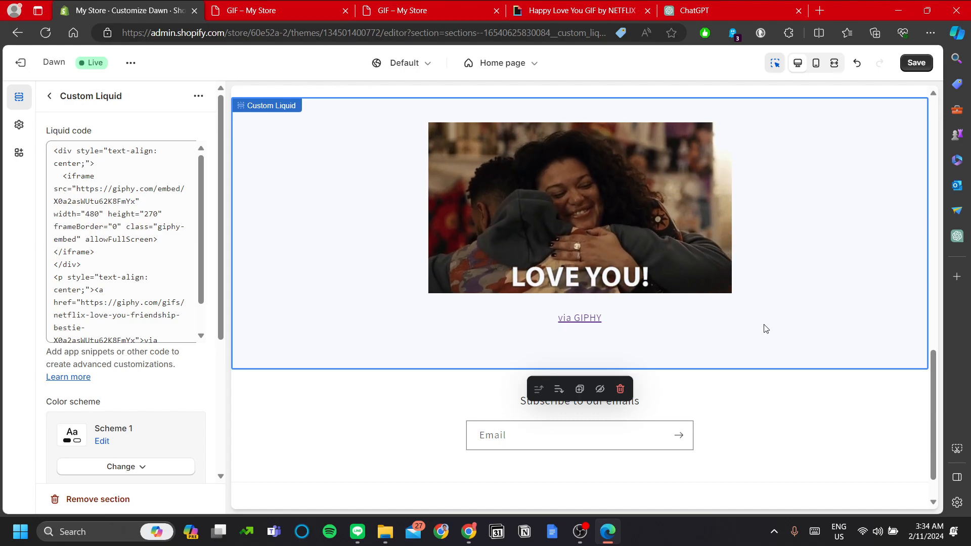
scroll(739, 343, down, 1)
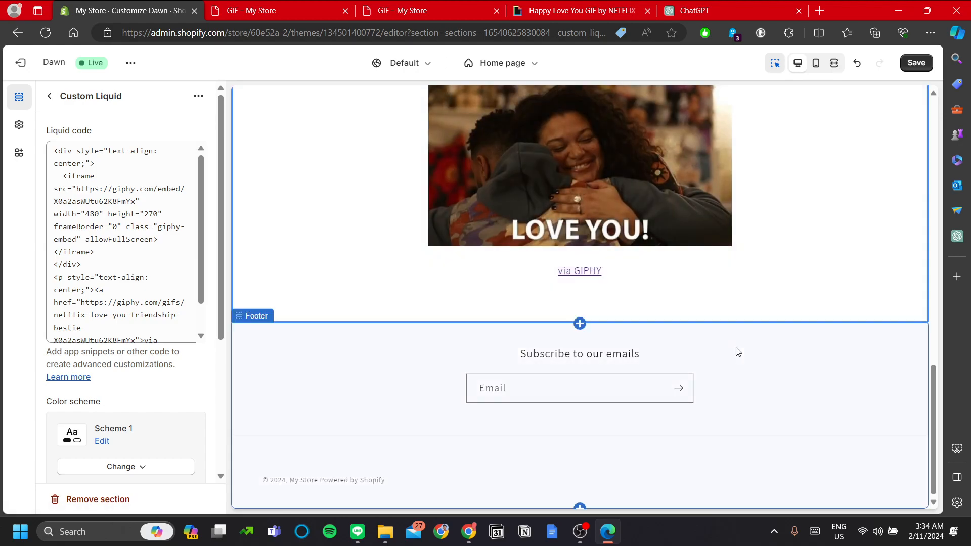
scroll(667, 417, up, 10)
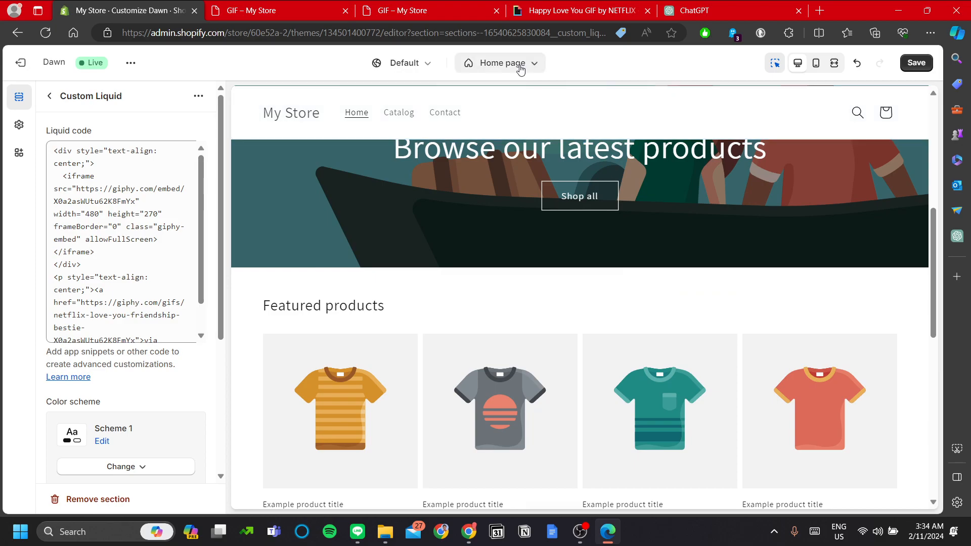
Open the Contact page in the theme preview and examine the GIFs in its Page and Custom Liquid sections
click(446, 113)
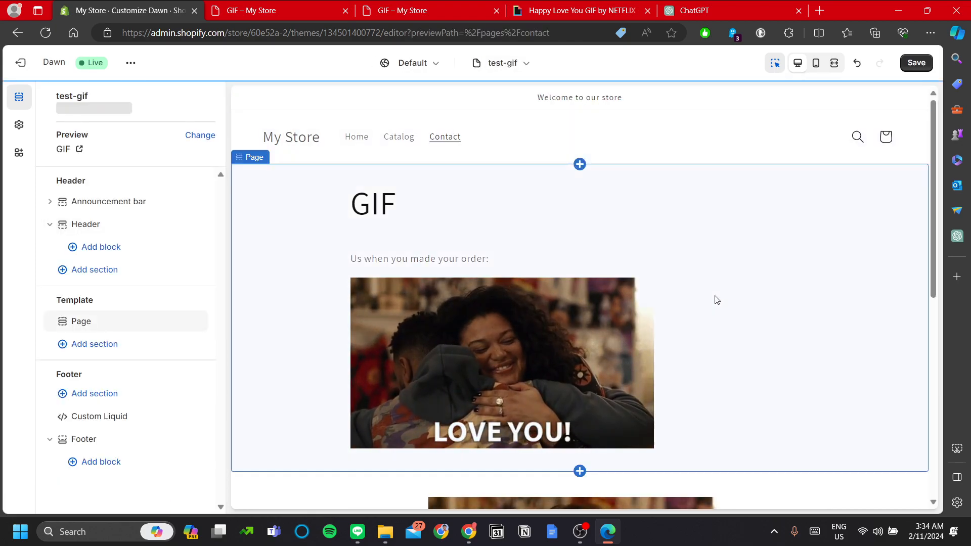
scroll(717, 300, down, 4)
scroll(716, 293, up, 3)
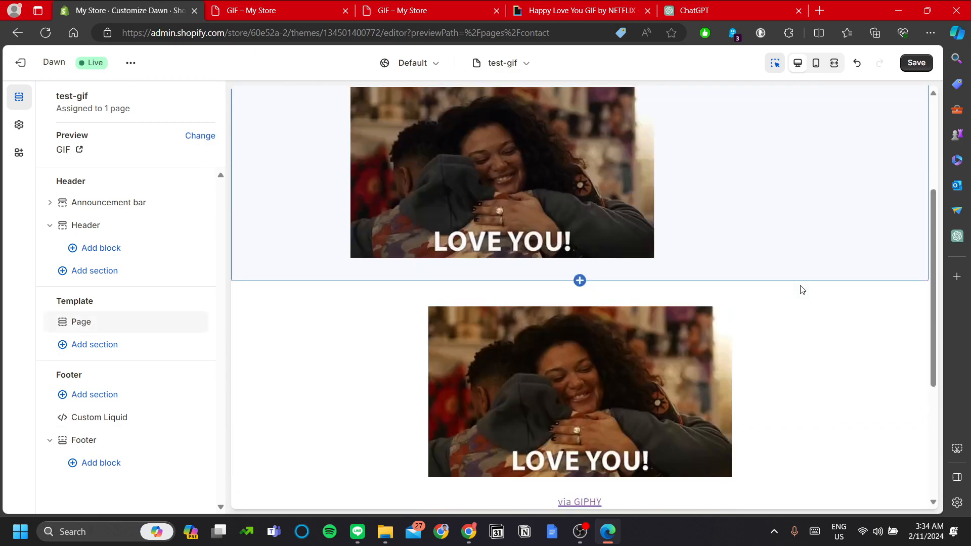
scroll(796, 282, down, 5)
click(835, 377)
scroll(734, 293, up, 6)
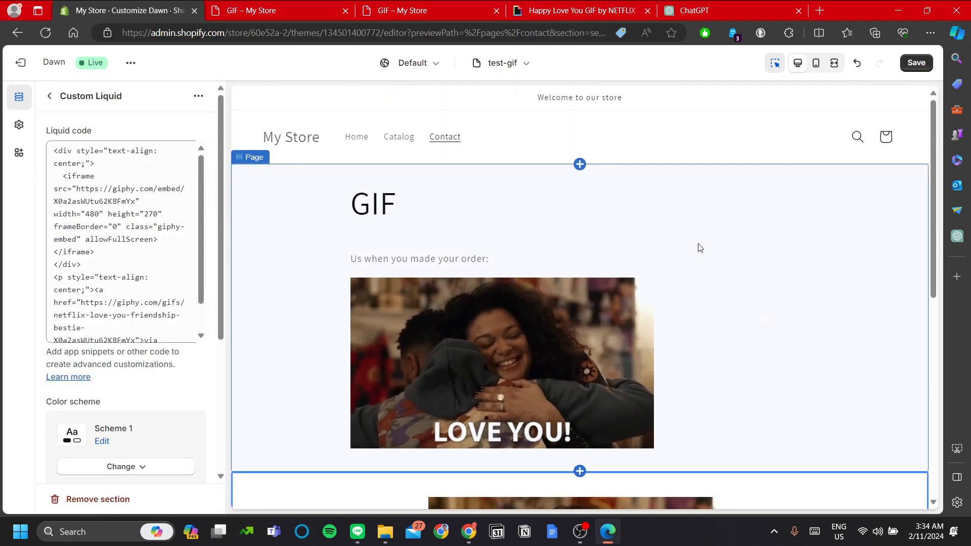
click(680, 272)
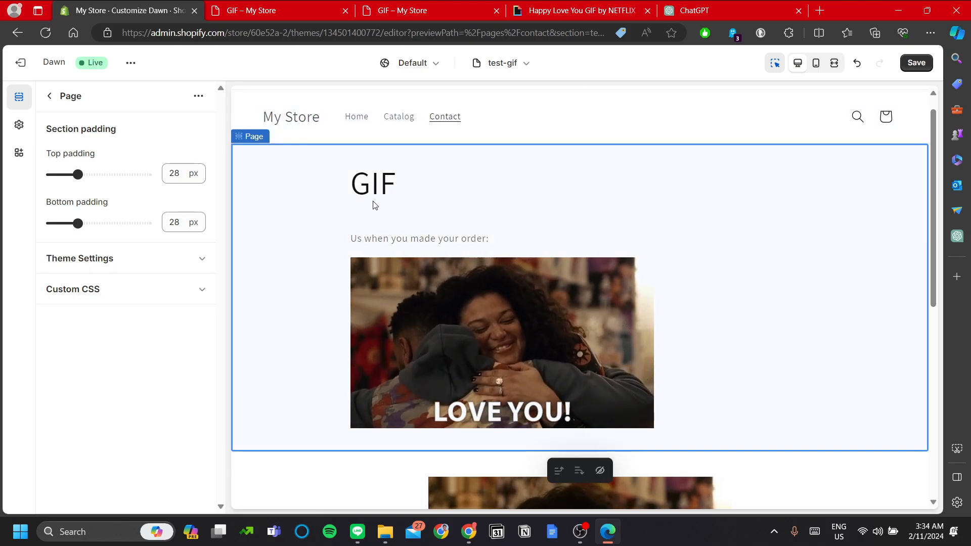
Switch to the open GIPHY page and go to the giphy.com home page
click(414, 6)
click(545, 7)
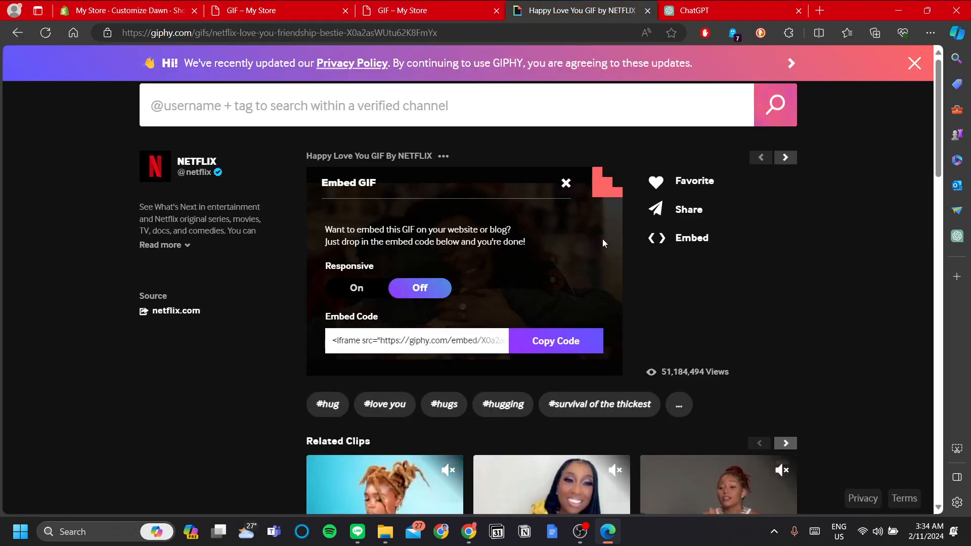
click(320, 33)
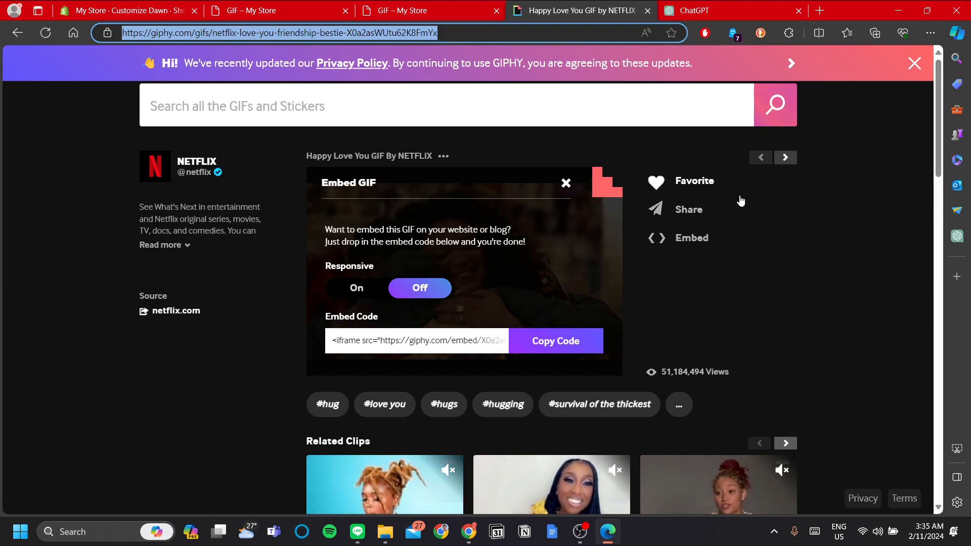
click(471, 108)
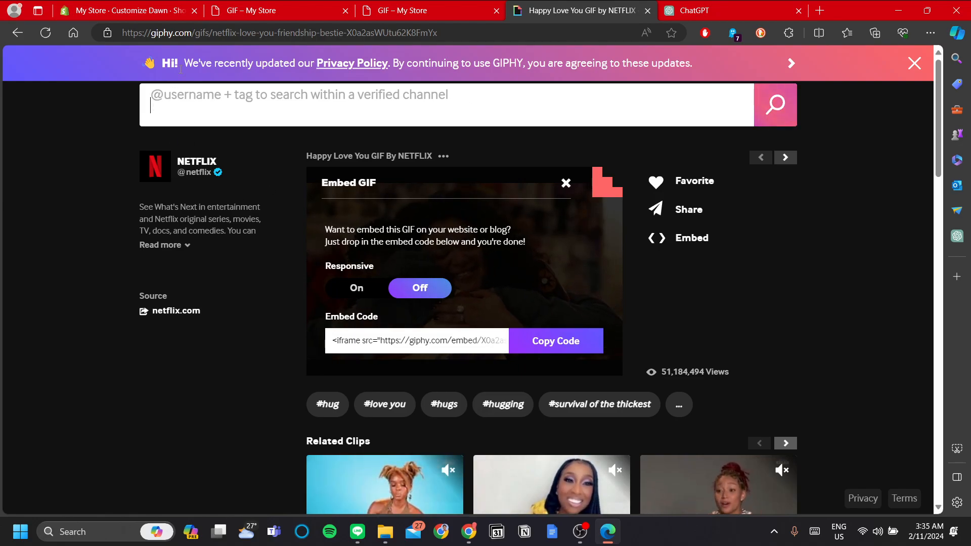
key(ctrl+l)
text(giphy.com)
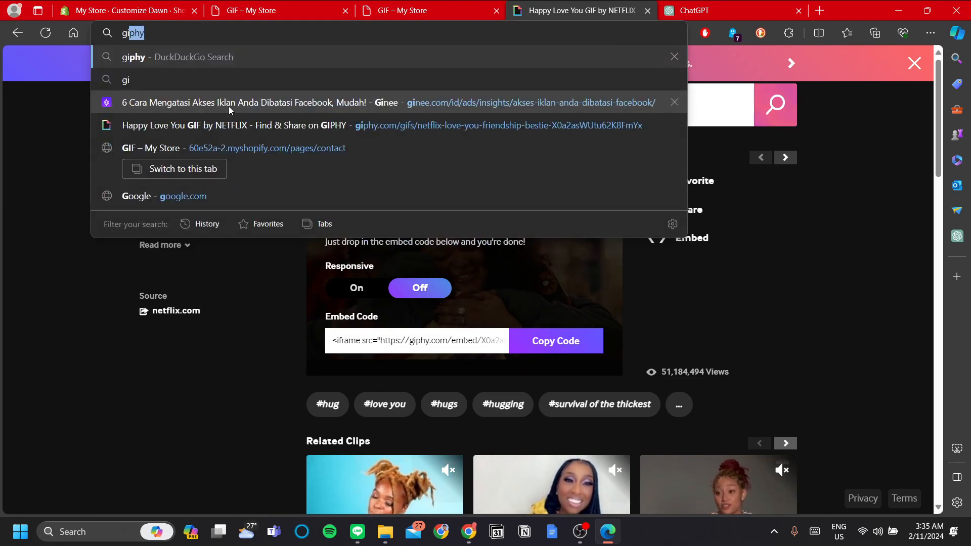
key(Return)
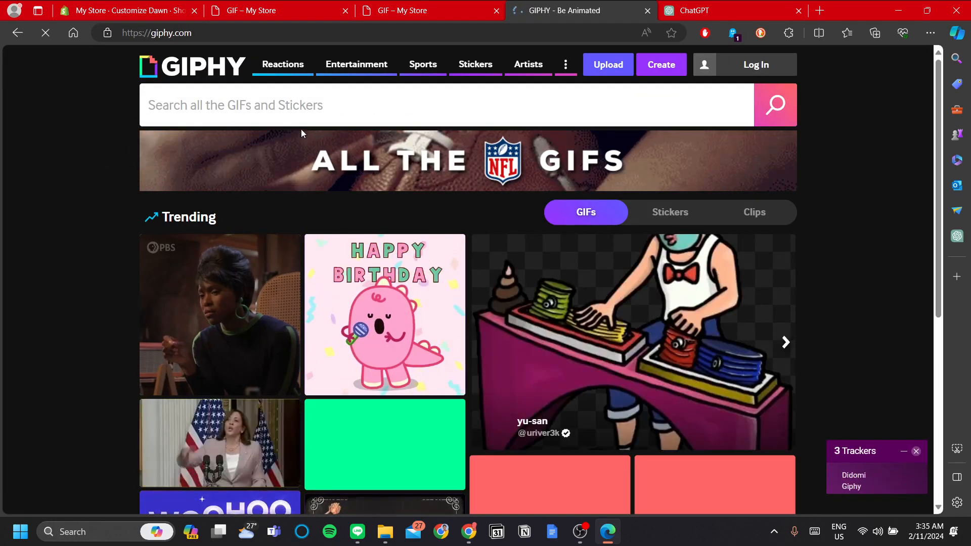
Browse the trending GIFs and open the Warner Bros. Deutschland GIF of the man making a heart with his hands
scroll(301, 129, down, 6)
scroll(413, 183, down, 3)
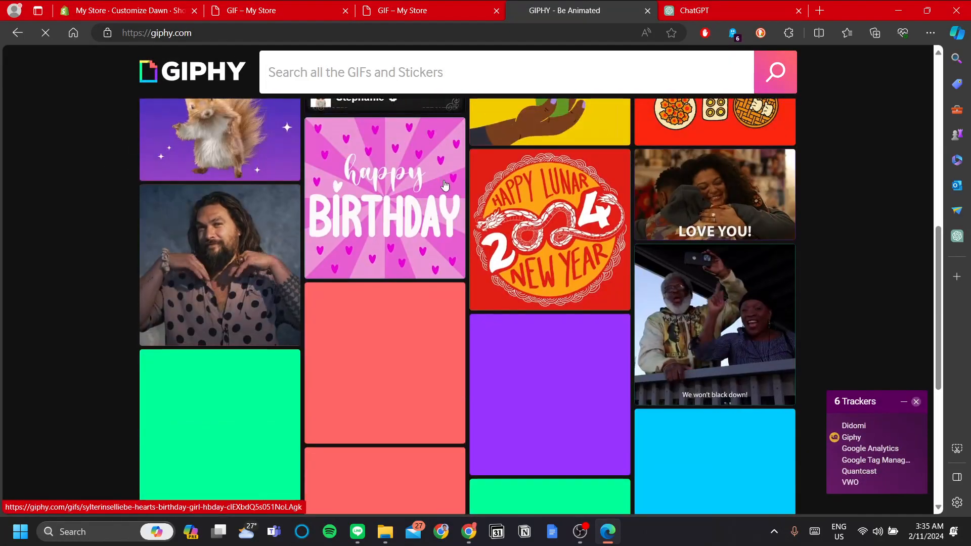
scroll(400, 222, up, 3)
scroll(389, 261, down, 2)
scroll(388, 260, down, 1)
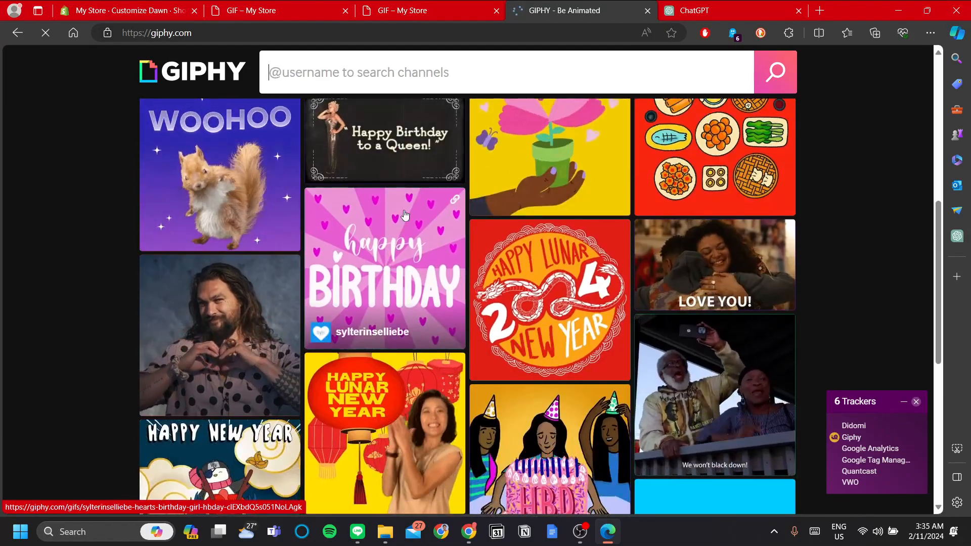
scroll(420, 228, down, 1)
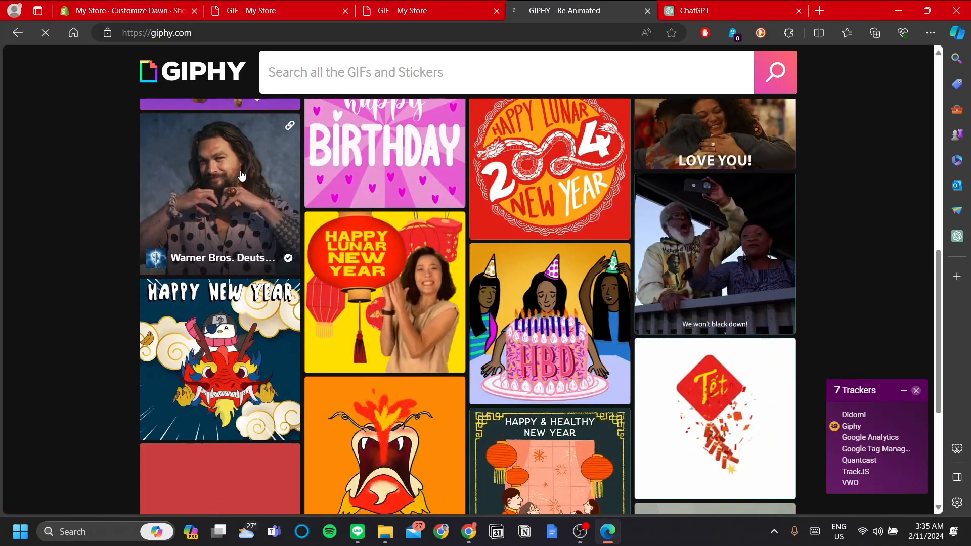
click(242, 175)
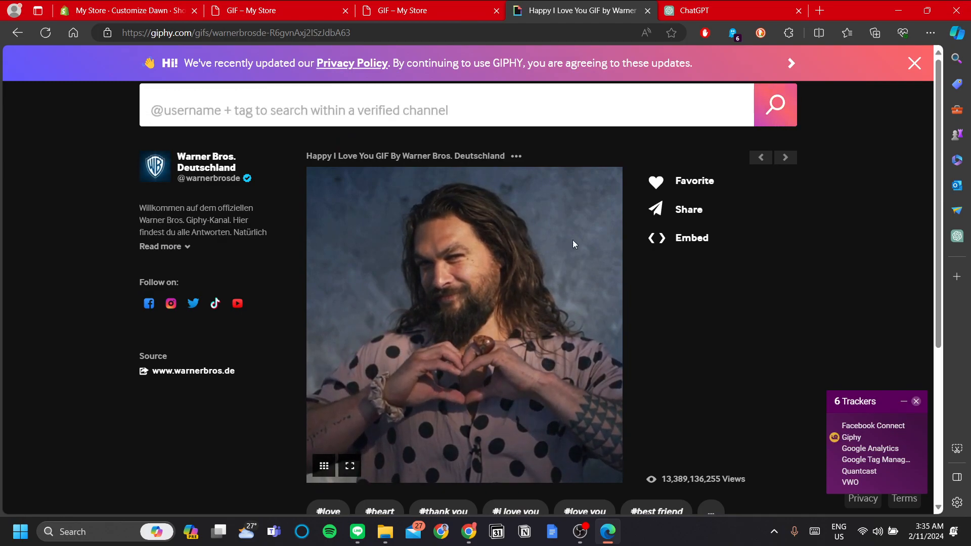
Open the GIF's embed options, try the Responsive setting on and off, and copy the embed code with Responsive off
click(696, 239)
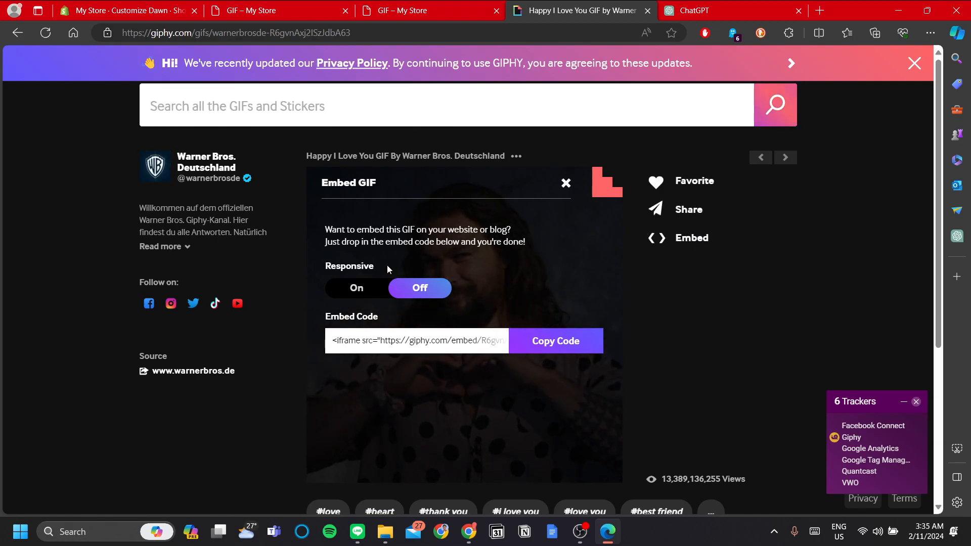
click(369, 294)
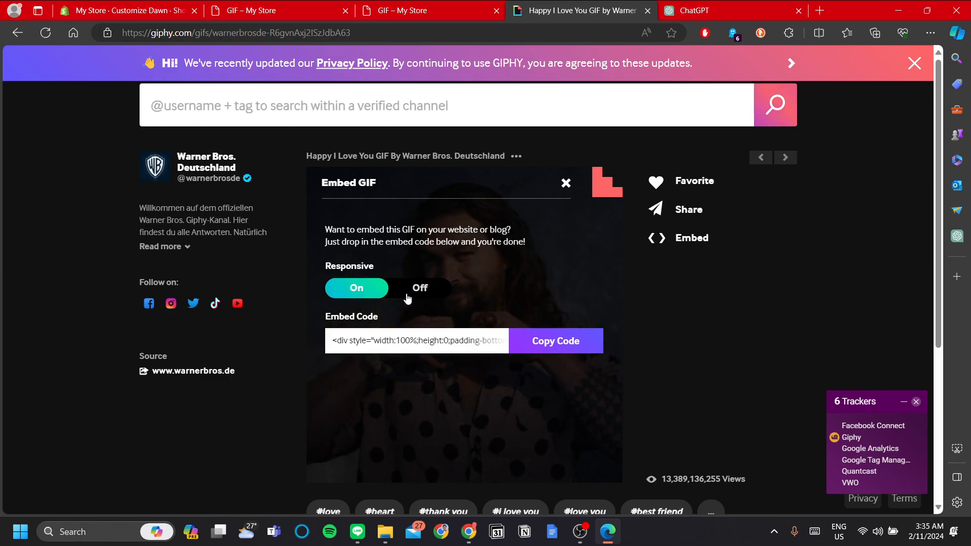
click(408, 299)
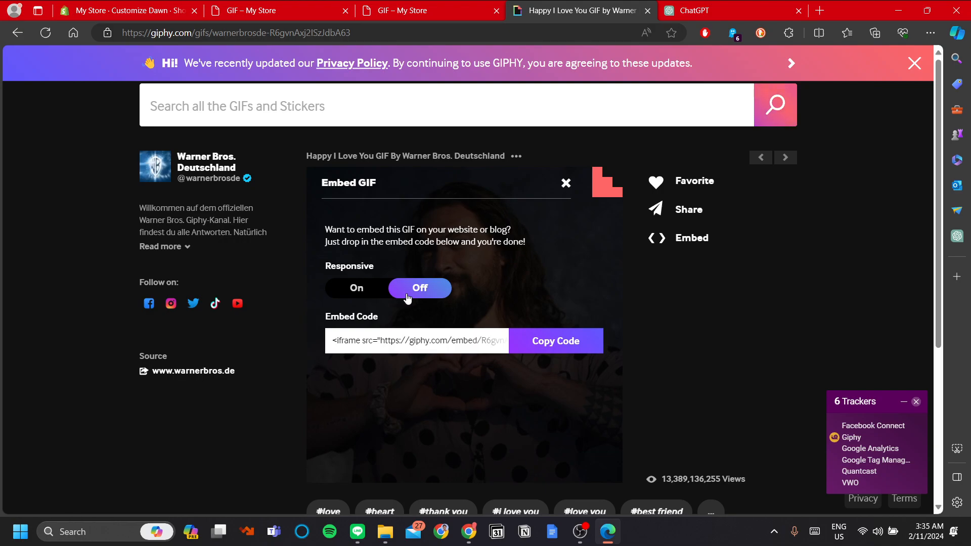
click(372, 293)
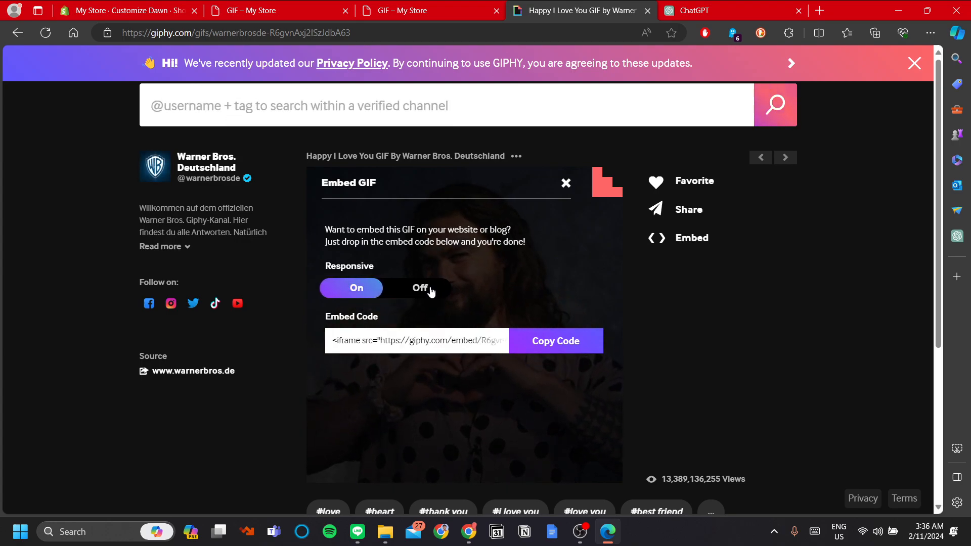
click(575, 347)
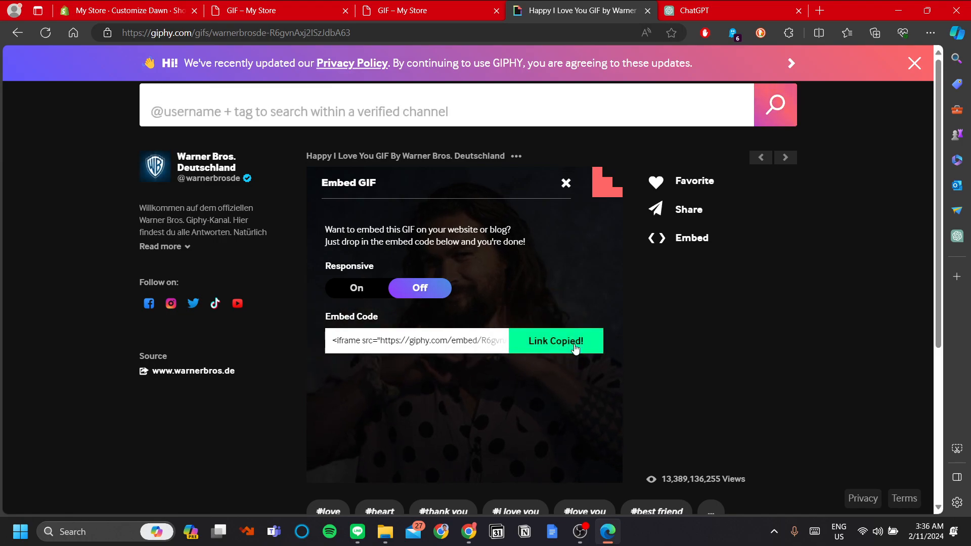
Examine the published GIF page with its embedded GIF in both open storefront pages
click(322, 6)
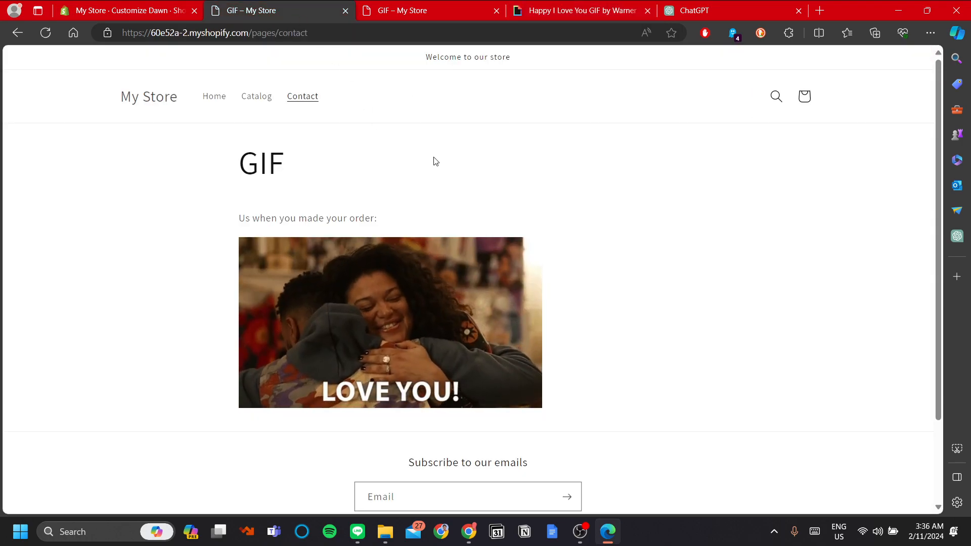
scroll(470, 173, down, 3)
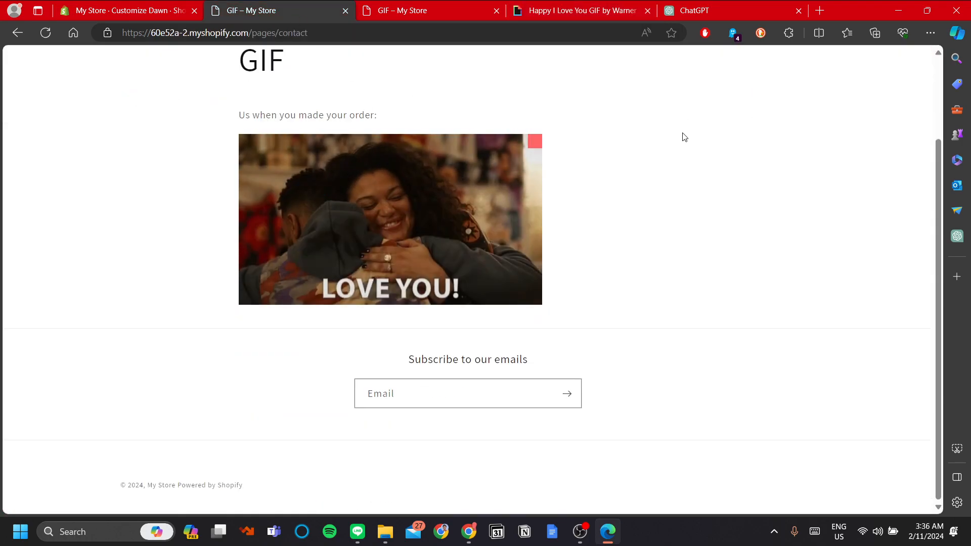
scroll(653, 158, up, 2)
scroll(654, 159, up, 1)
scroll(509, 146, down, 2)
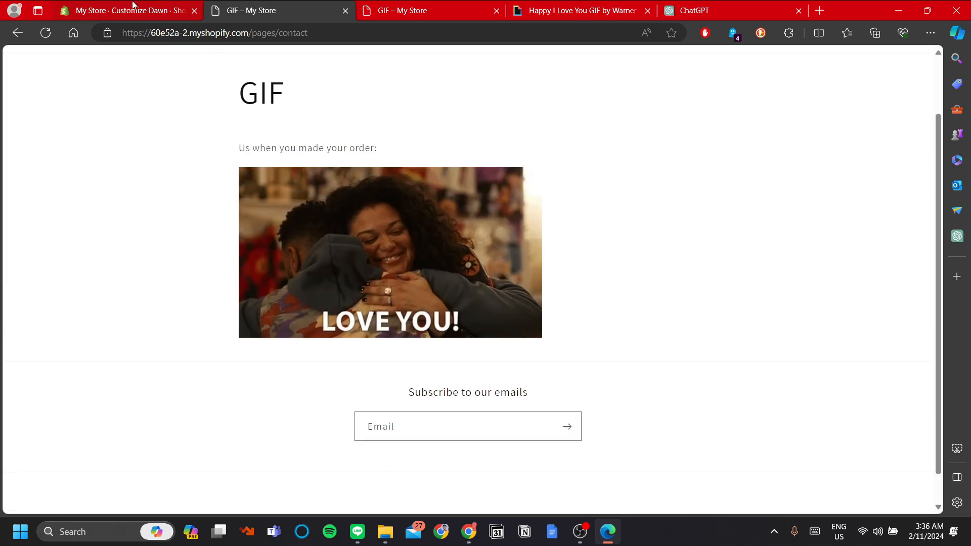
scroll(459, 237, up, 2)
scroll(628, 258, down, 2)
scroll(630, 259, up, 2)
click(416, 10)
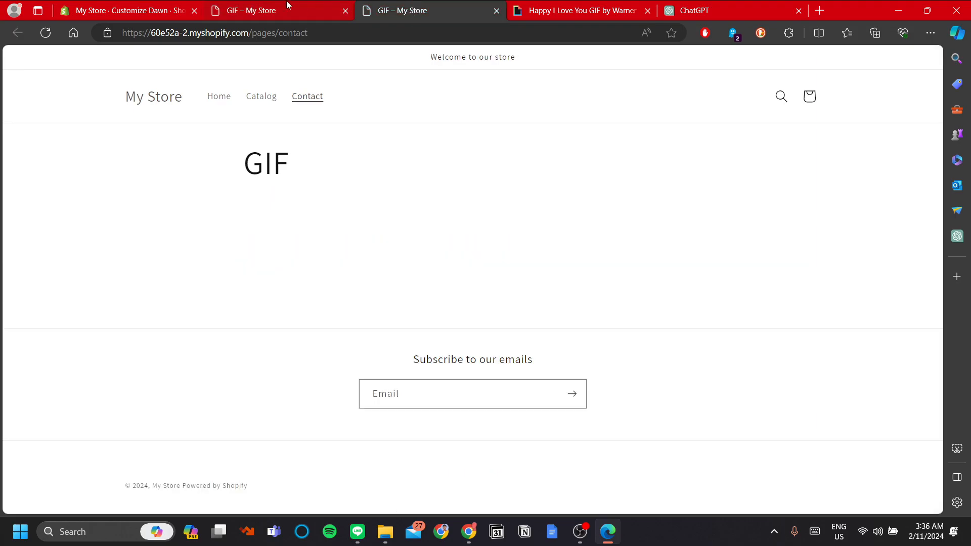
Return to the Shopify theme editor and close the two open storefront GIF pages
click(156, 4)
click(346, 10)
click(346, 10)
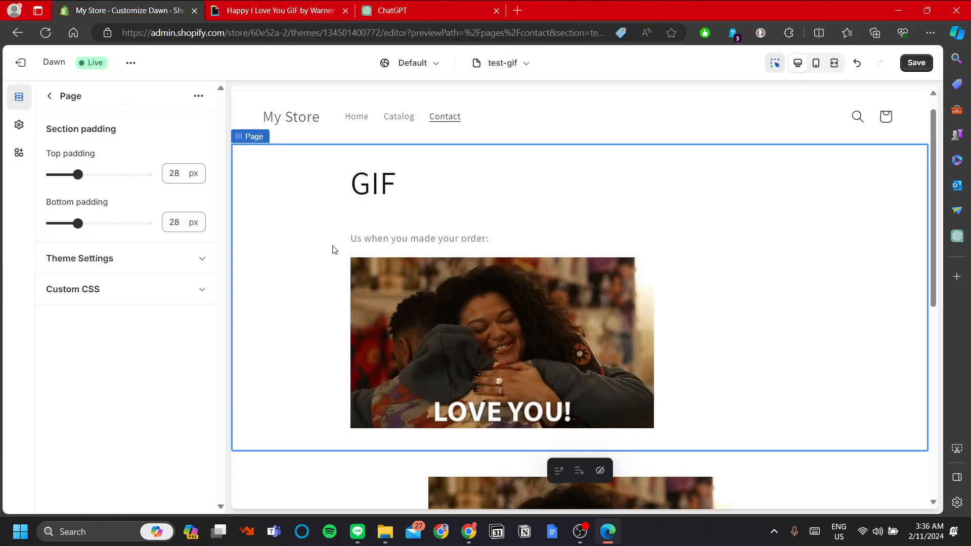
scroll(329, 245, down, 1)
scroll(298, 253, up, 1)
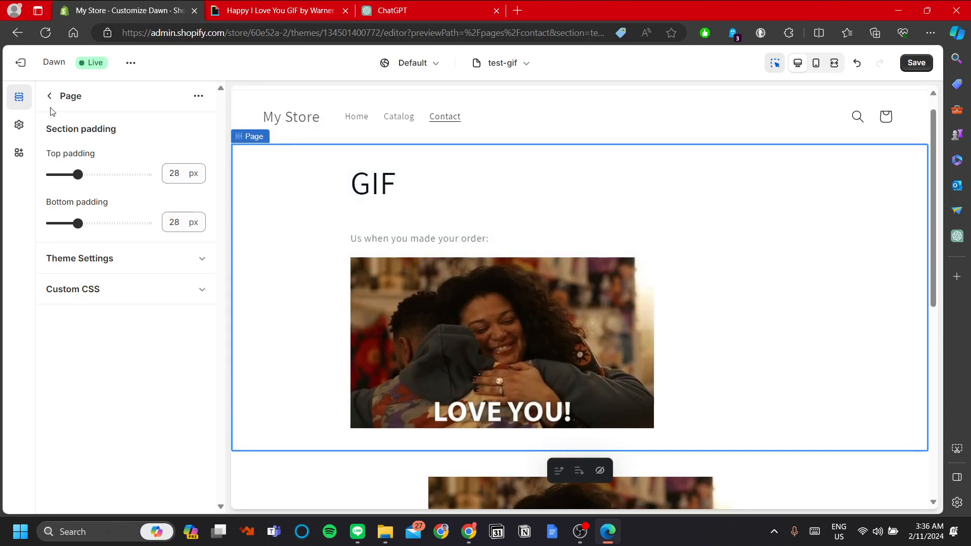
Leave the theme editor discarding the unsaved changes, open the online store's Pages list and collapse the trial notice
click(32, 65)
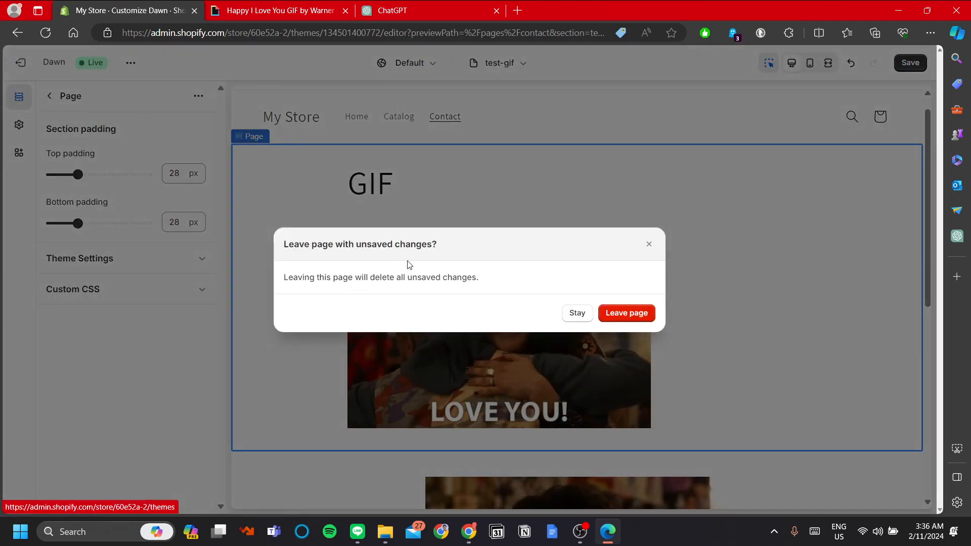
click(627, 314)
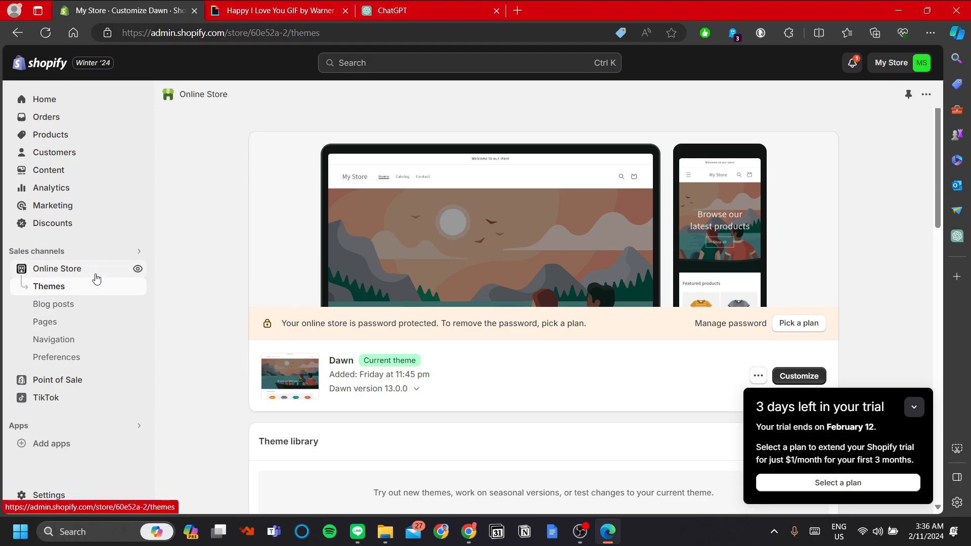
click(88, 328)
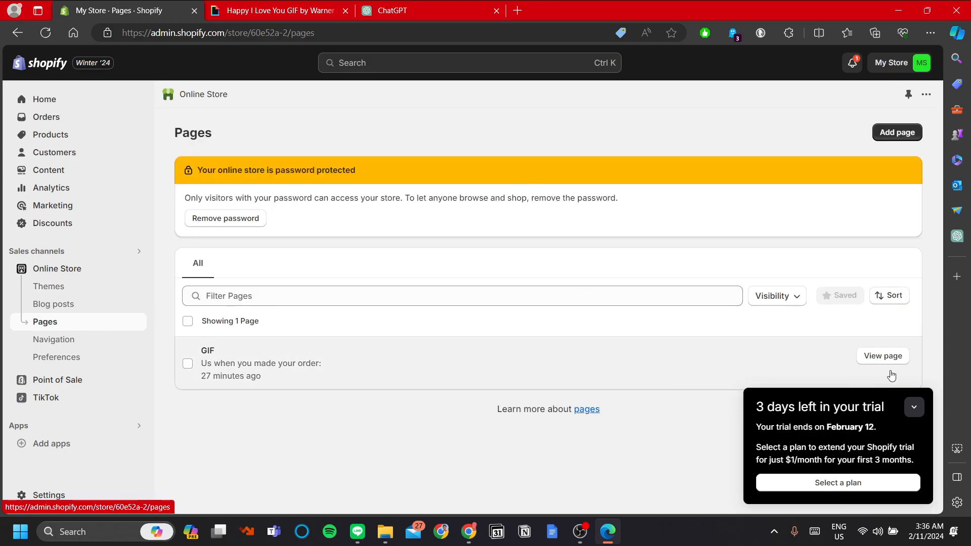
click(923, 408)
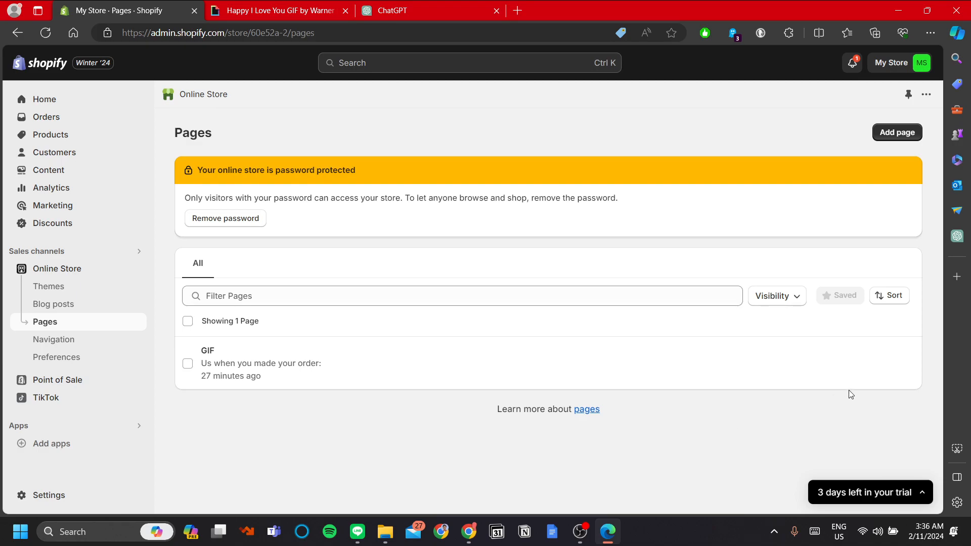
Open the GIF page from the Pages list and review its text, embedded GIF and settings
click(268, 380)
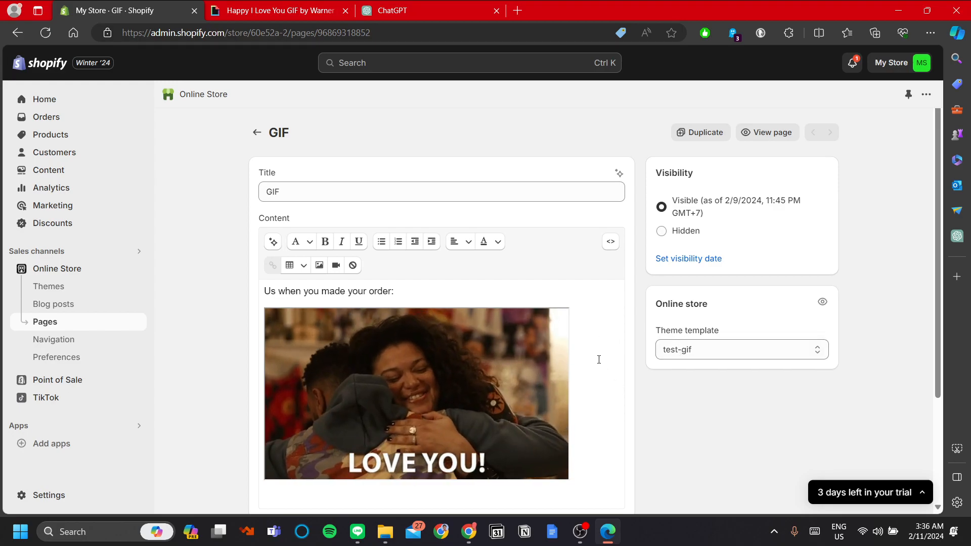
scroll(600, 358, down, 2)
click(579, 354)
scroll(582, 399, up, 2)
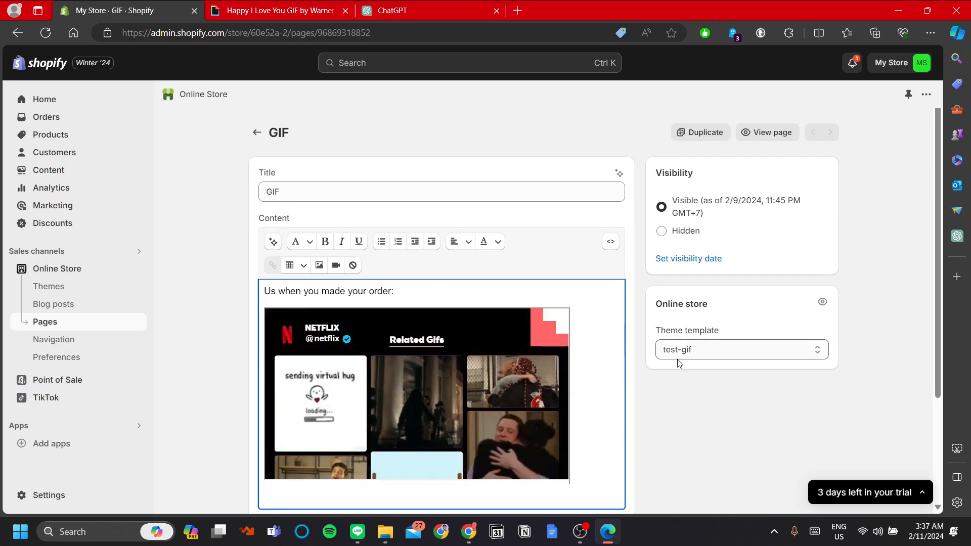
scroll(683, 375, down, 1)
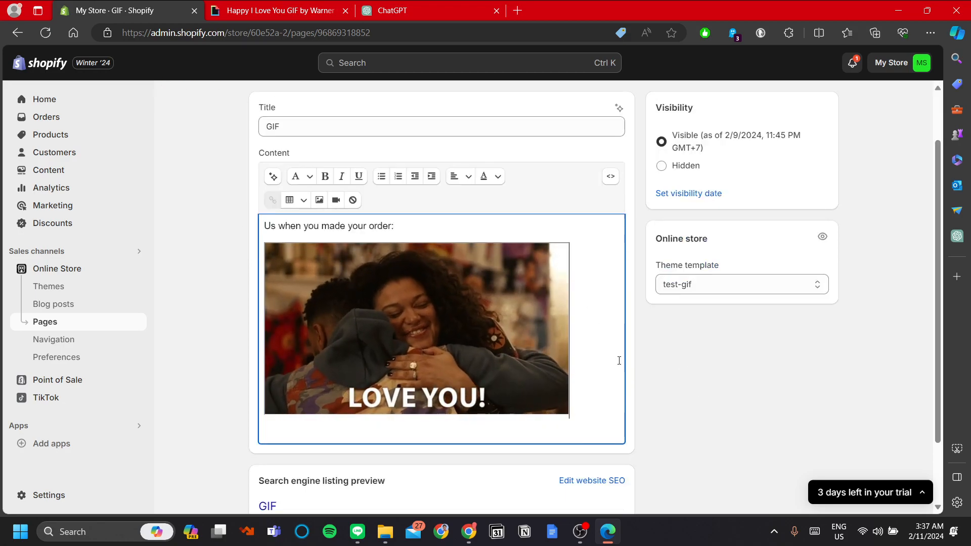
scroll(531, 329, up, 1)
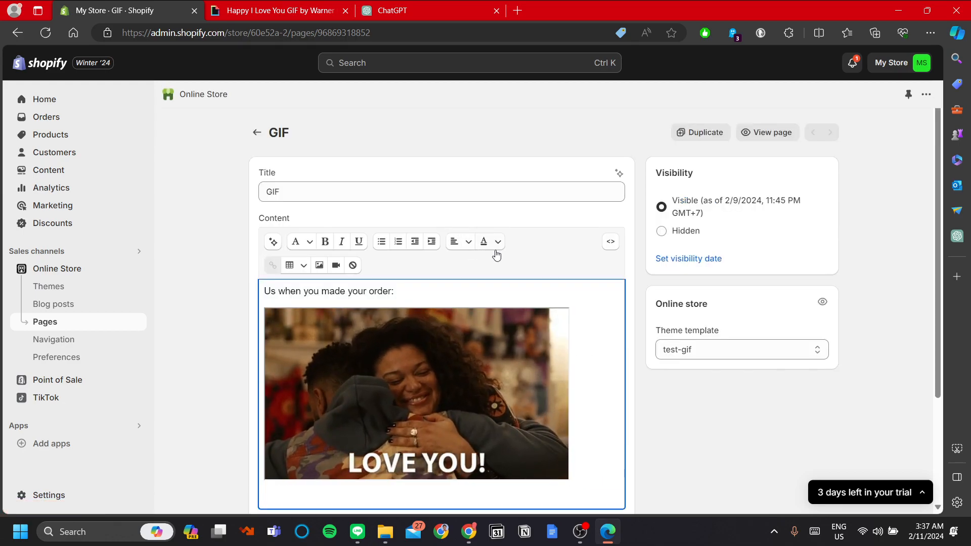
scroll(497, 255, down, 1)
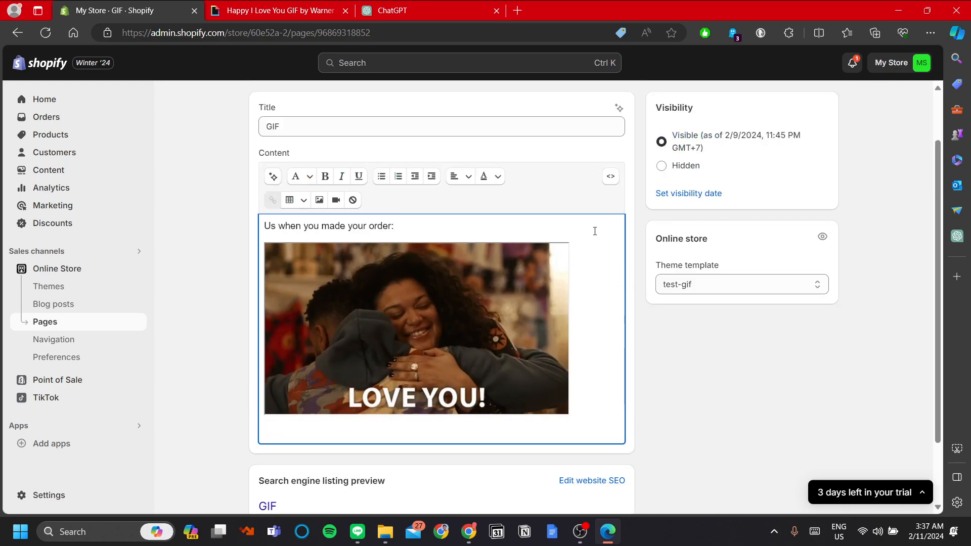
Replace the page content's HTML with the copied 480 × 480 GIPHY embed code, check its source on GIPHY and return to the visual editor
click(612, 177)
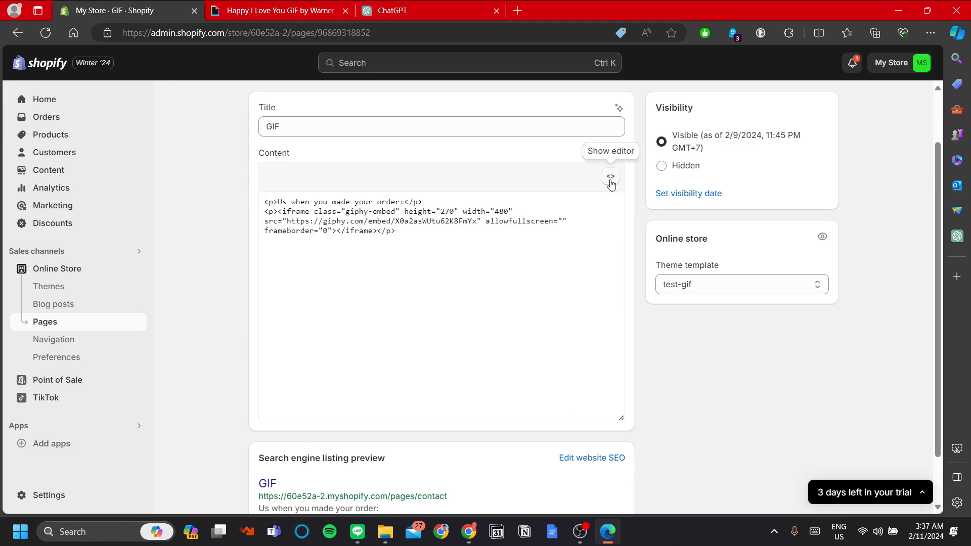
click(581, 286)
key(ctrl+a)
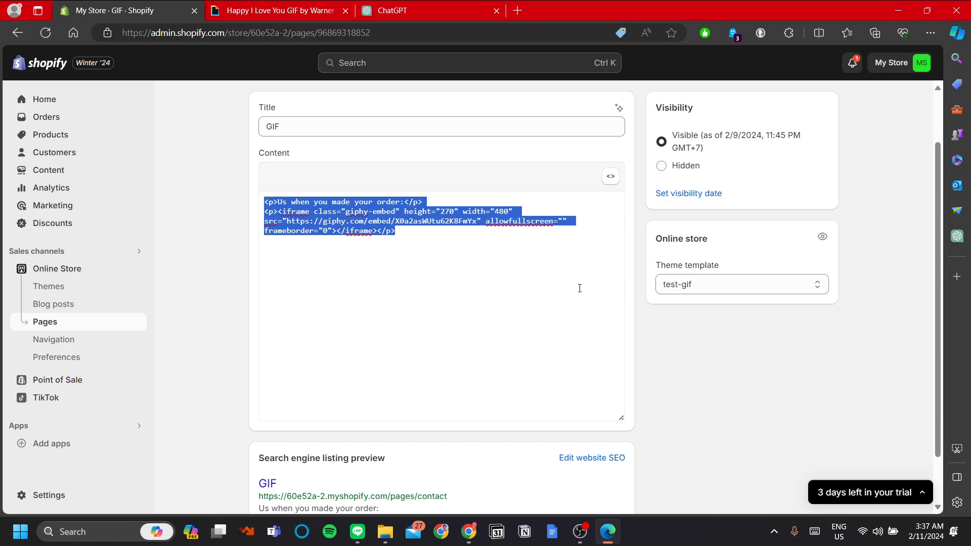
key(BackSpace)
text(<iframe src="https://giphy.com/embed/R6gvnAxj2ISzJdbA63" width="480" height="480" frameBorder="0" class="giphy-embed" allowFullScreen></iframe><p><a href="https://giphy.com/gifs/warnerbrosde-R6gvnAxj2ISzJdbA63">via GIPHY</a></p>)
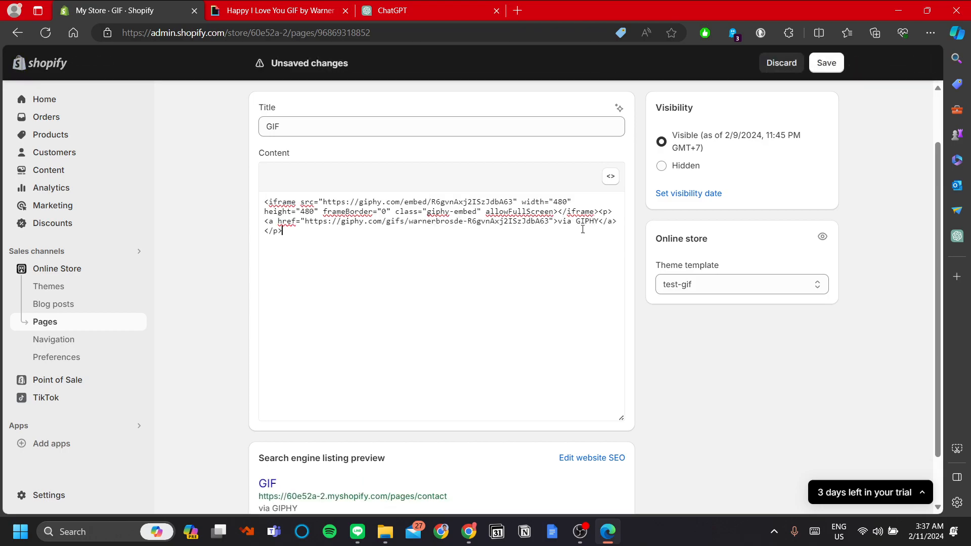
click(302, 5)
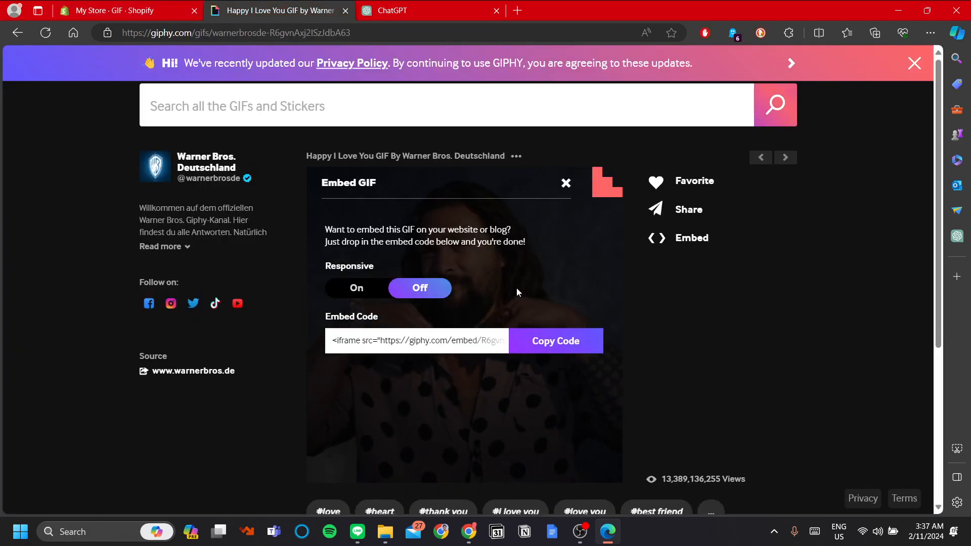
click(147, 6)
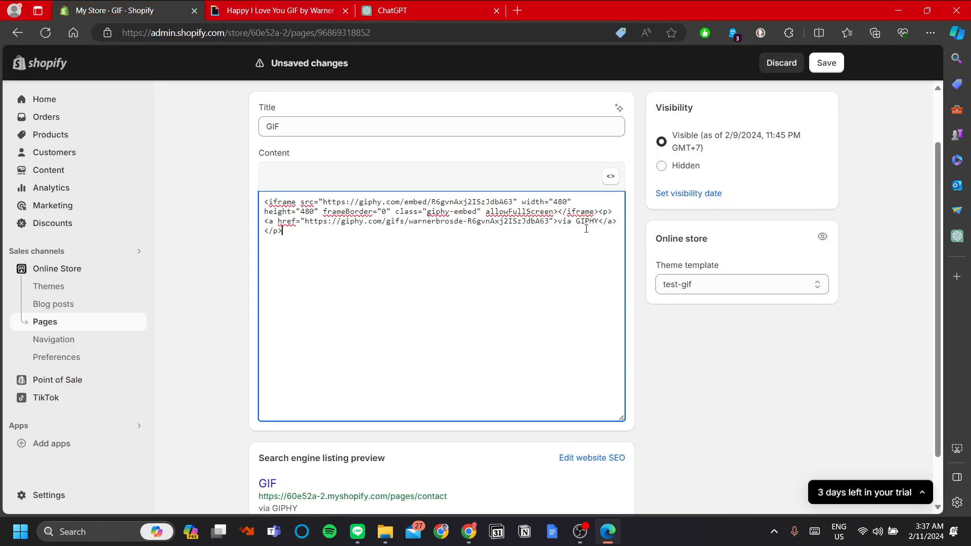
click(611, 177)
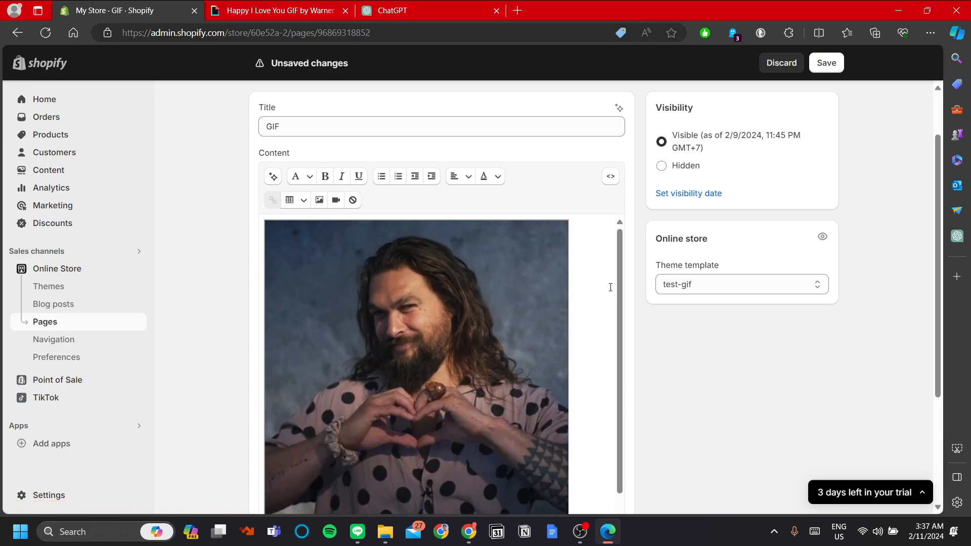
Clear the page content by deleting the embedded GIF and the "via GIPHY" link
click(609, 292)
key(BackSpace)
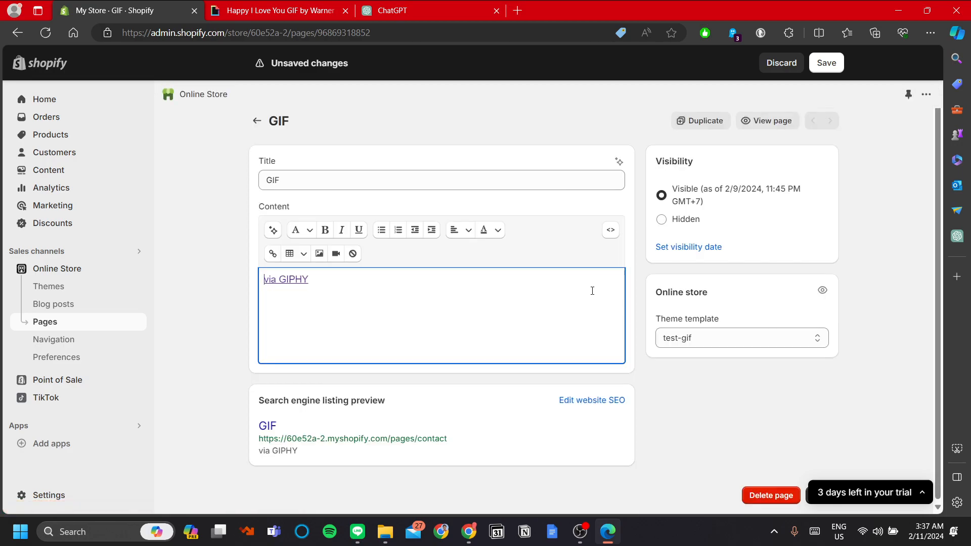
key(ctrl+a)
key(BackSpace)
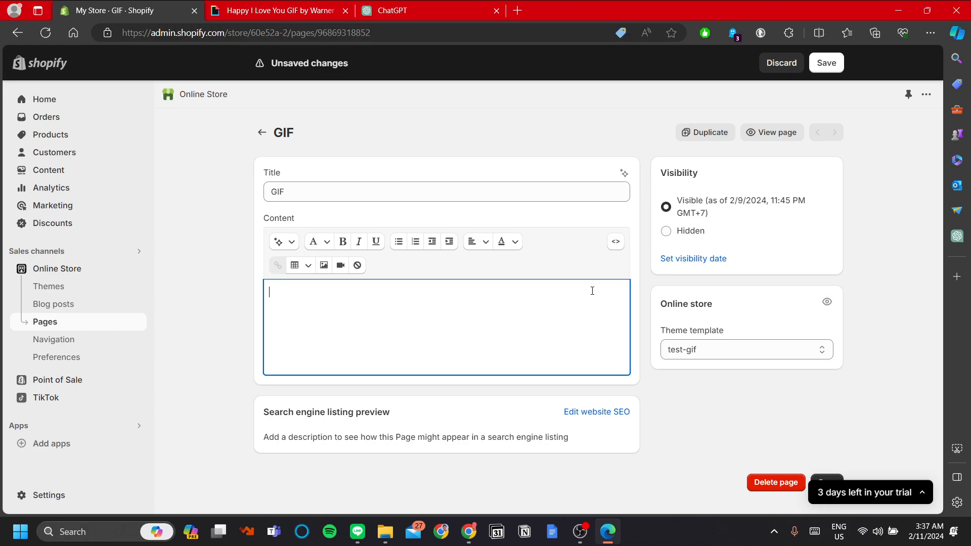
Write "Our reaction to your checkout:" and "Thanks for stopping by!" in the page content with an empty line between them
text(ur )
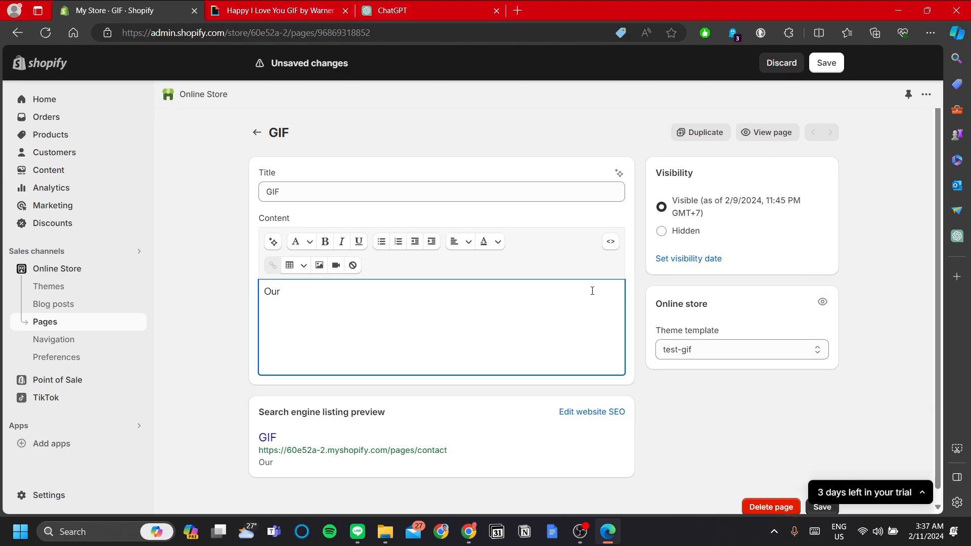
text(reaction to your checkout:)
key(Return)
key(Return)
text(Than)
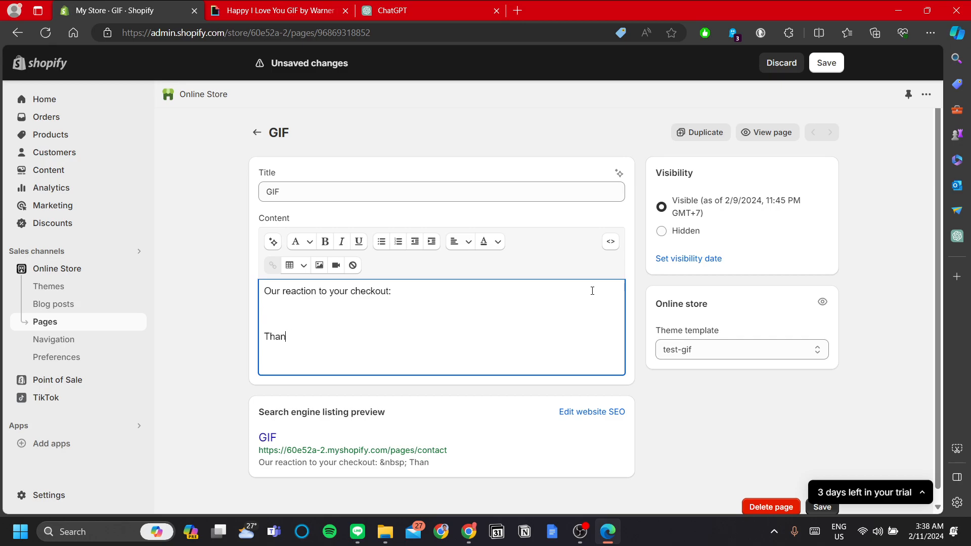
text(ks for stopping by!)
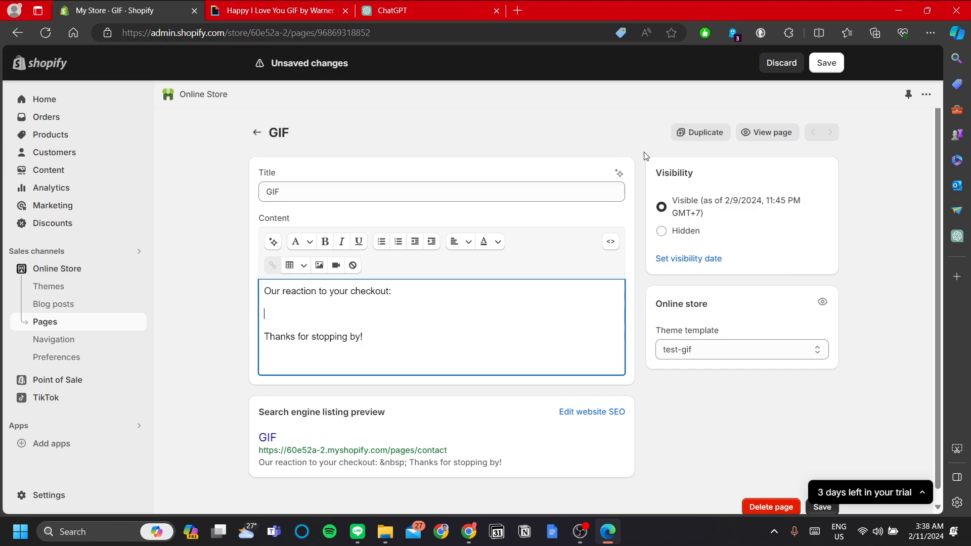
View the GIF page on the storefront, reload it and return to the page editor
click(759, 133)
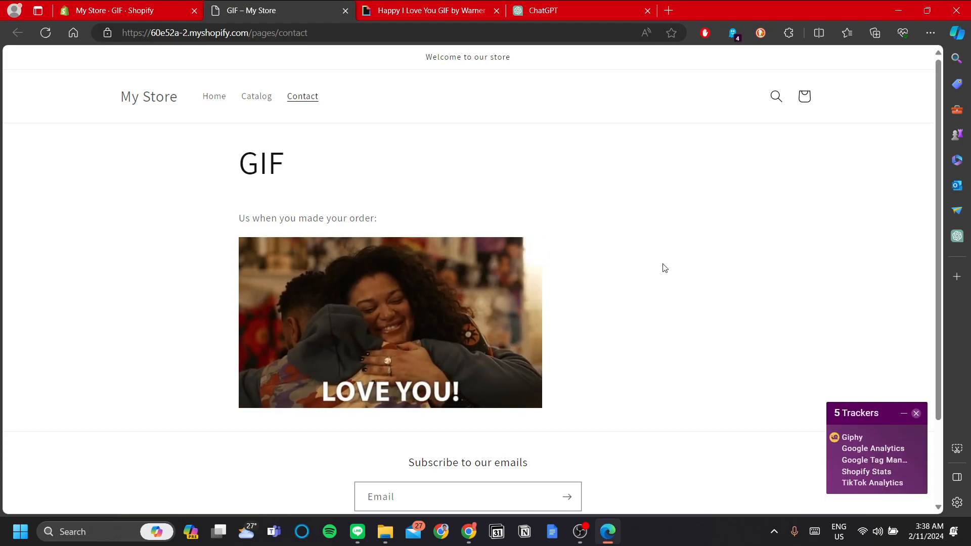
click(45, 32)
click(88, 3)
click(267, 4)
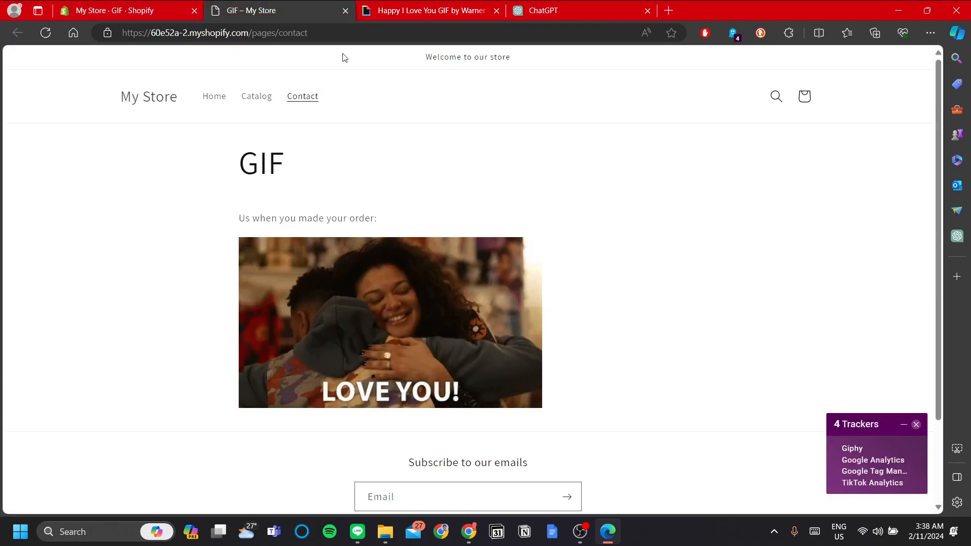
click(133, 7)
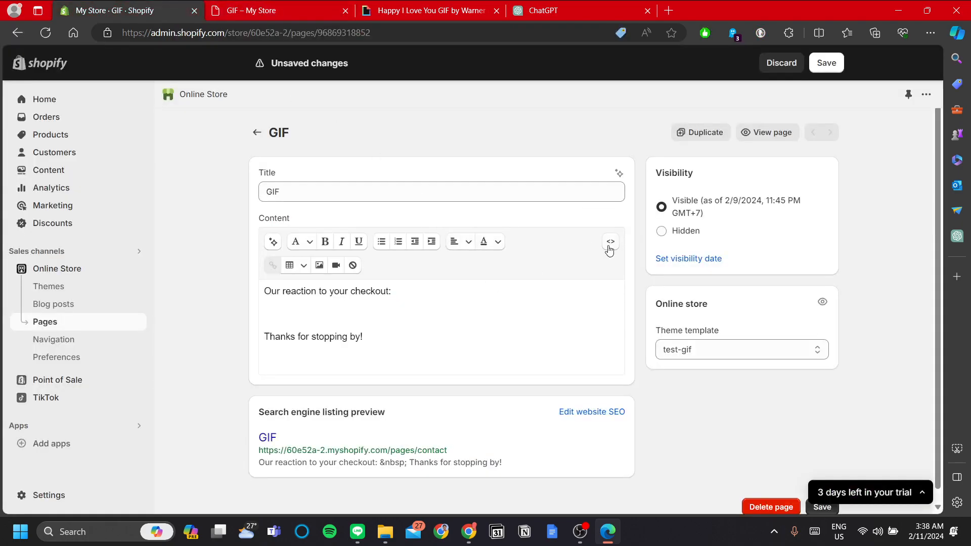
Save the GIF page's new text, reload its storefront view and return to the page editor
scroll(568, 321, down, 1)
click(492, 302)
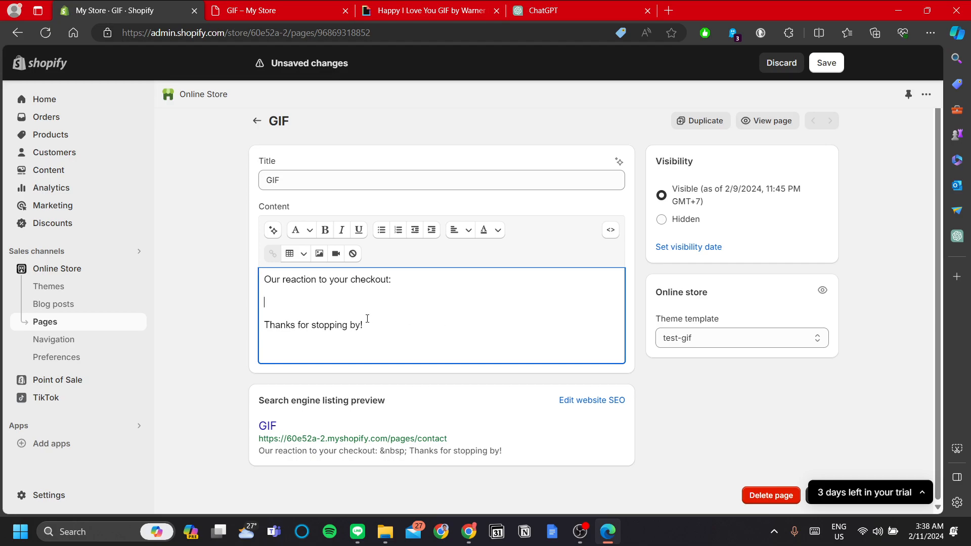
click(827, 63)
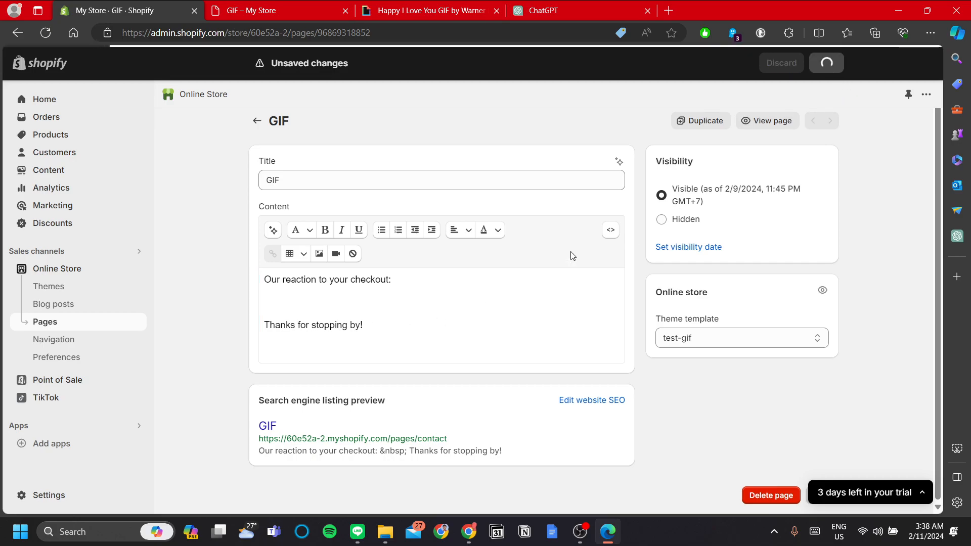
click(282, 6)
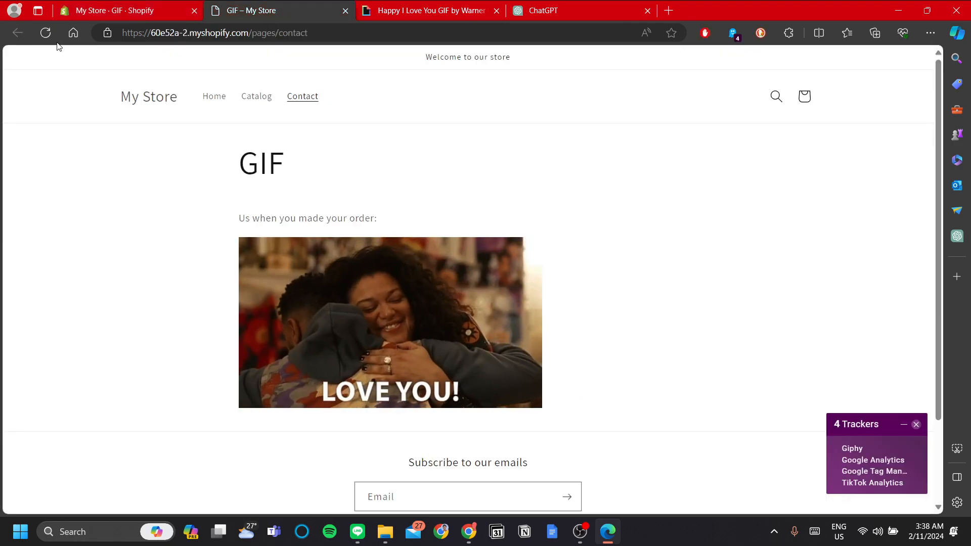
key(F5)
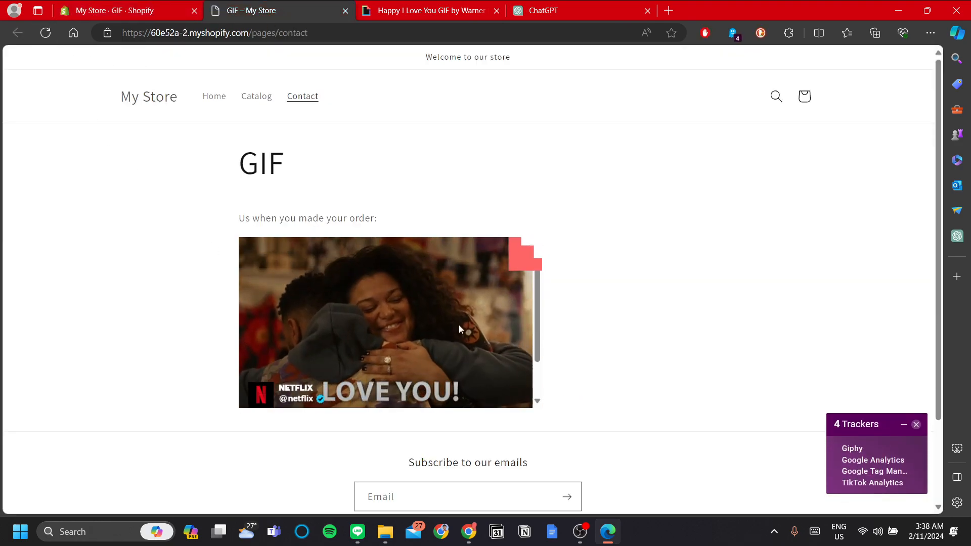
scroll(459, 325, down, 1)
click(131, 12)
Try pasting the GIPHY embed code between the two text lines in the visual editor, copy it and undo the paste
click(362, 302)
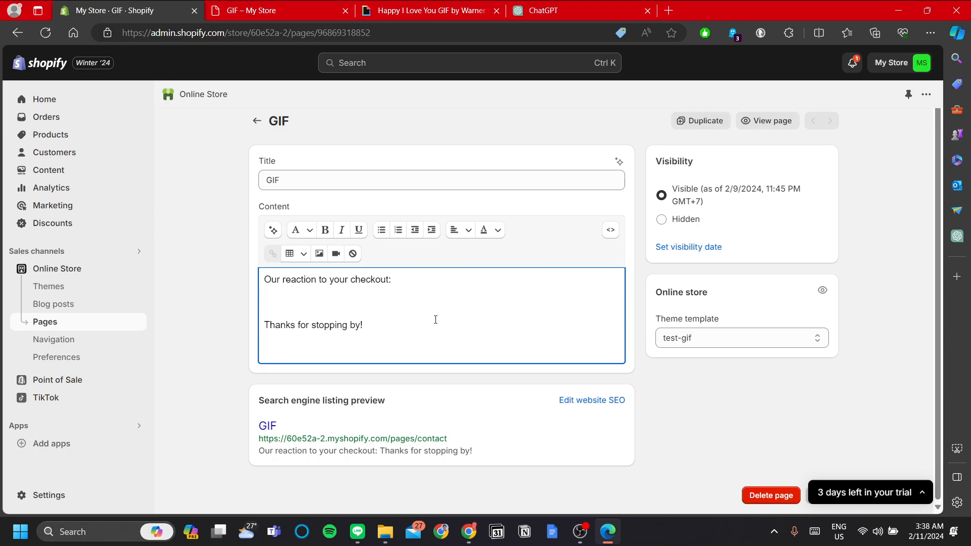
scroll(435, 320, up, 1)
text(<iframe src="https://giphy.com/embed/R6gvnAxj2ISzJdbA63" width="480" height="480" frameBorder="0" class="giphy-embed" allowFullScreen></iframe><p><a href="https://giphy.com/gifs/warnerbrosde-R6gvnAxj2ISzJdbA63">via GIPHY</a></p>)
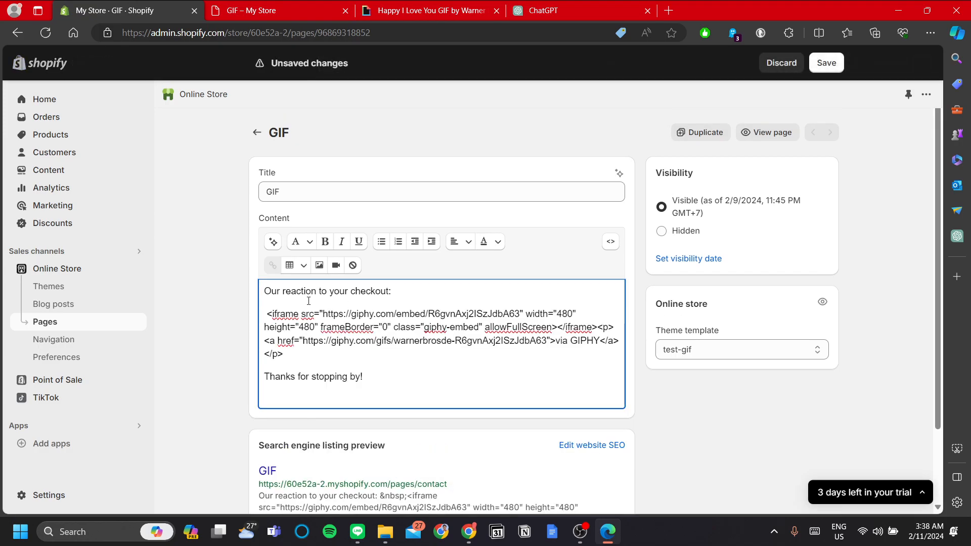
click(413, 386)
key(ctrl+a)
click(427, 365)
drag(363, 368, 221, 321)
key(ctrl+c)
click(474, 374)
key(ctrl+z)
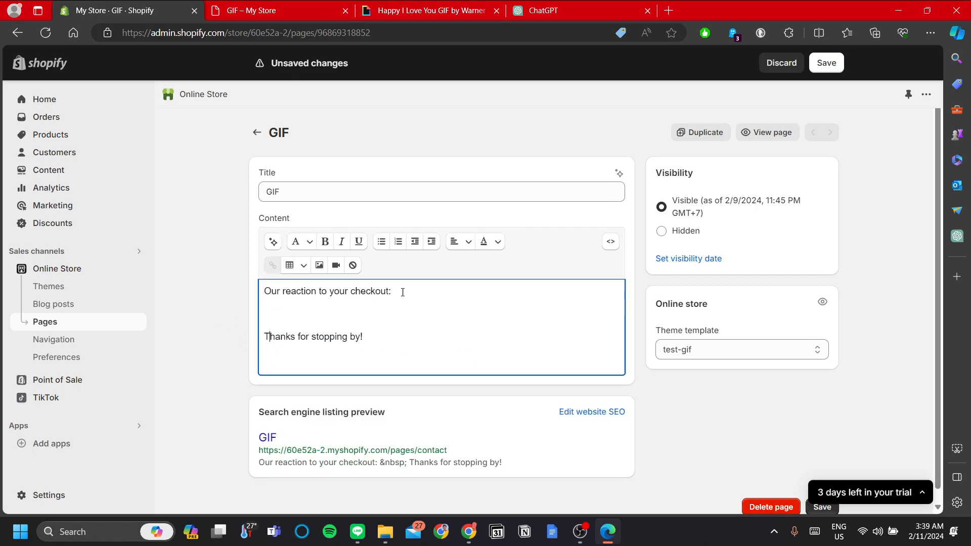
Show the content's HTML and paste the GIPHY embed code on a new line between <p>&nbsp;</p> and the "Thanks for stopping by!" paragraph
click(611, 242)
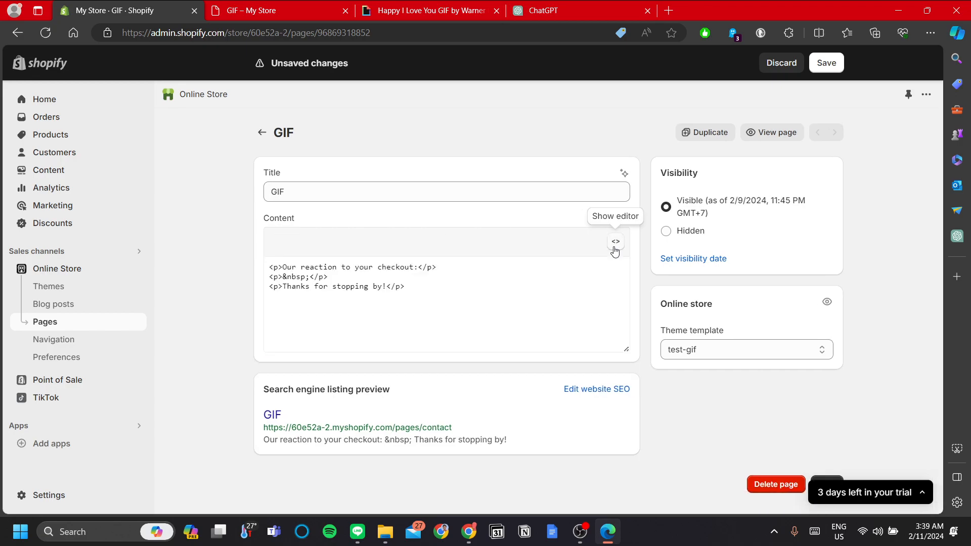
drag(328, 277, 281, 282)
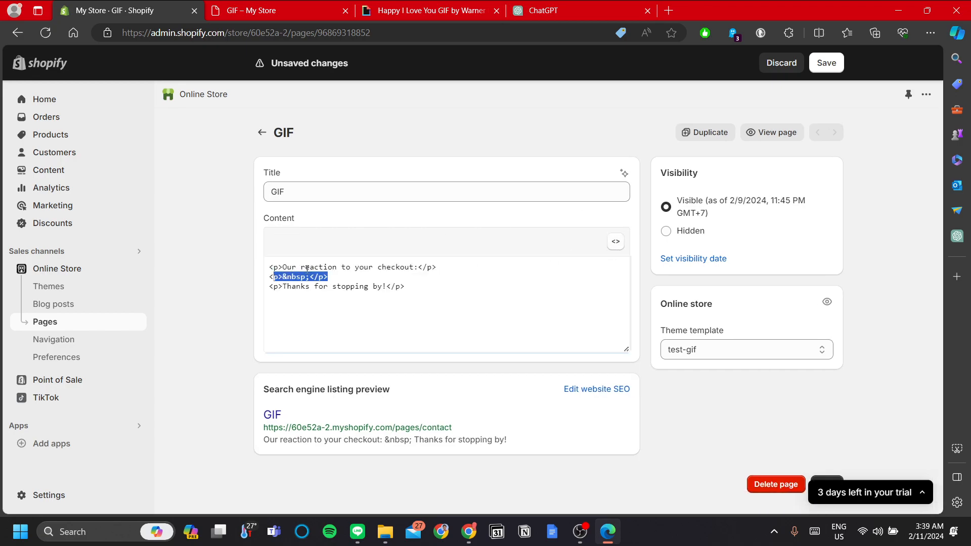
click(451, 286)
click(363, 276)
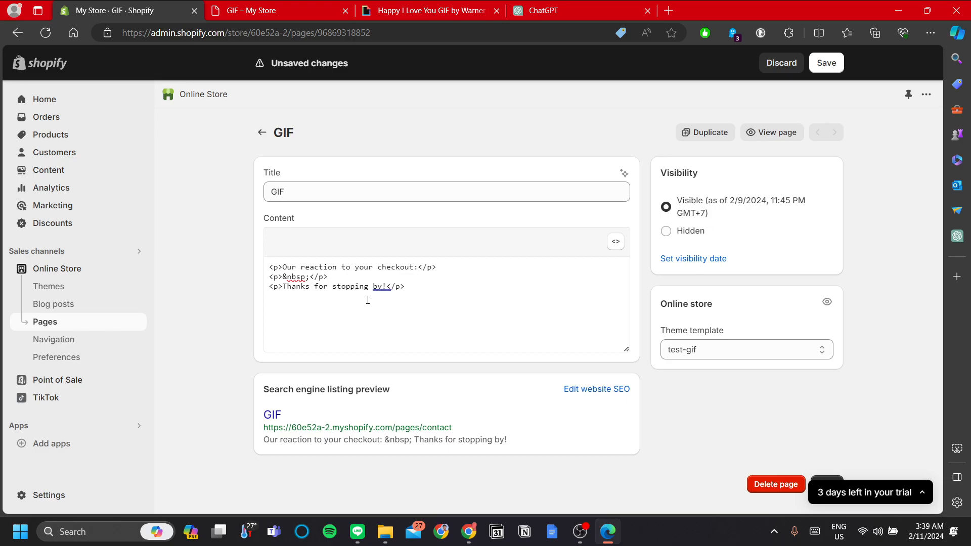
key(Return)
key(ctrl+v)
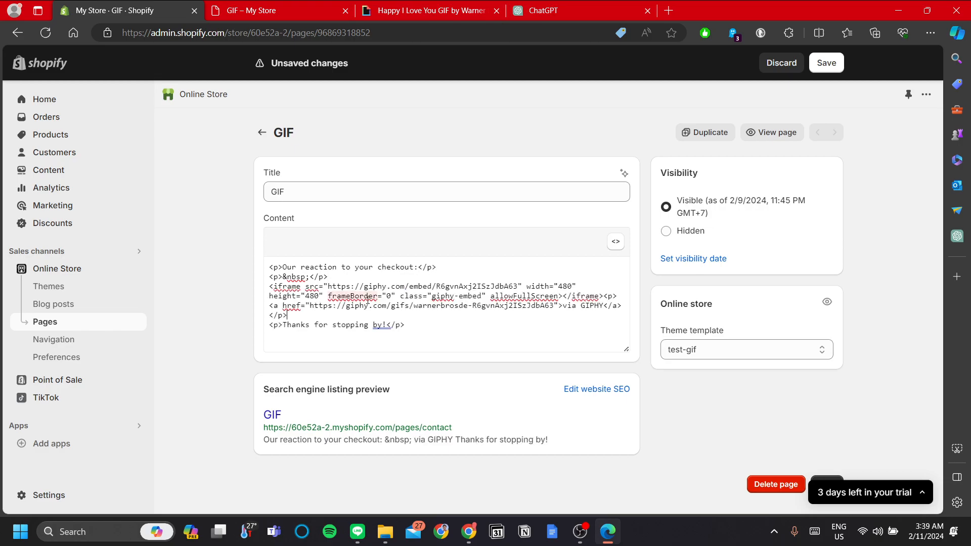
key(Return)
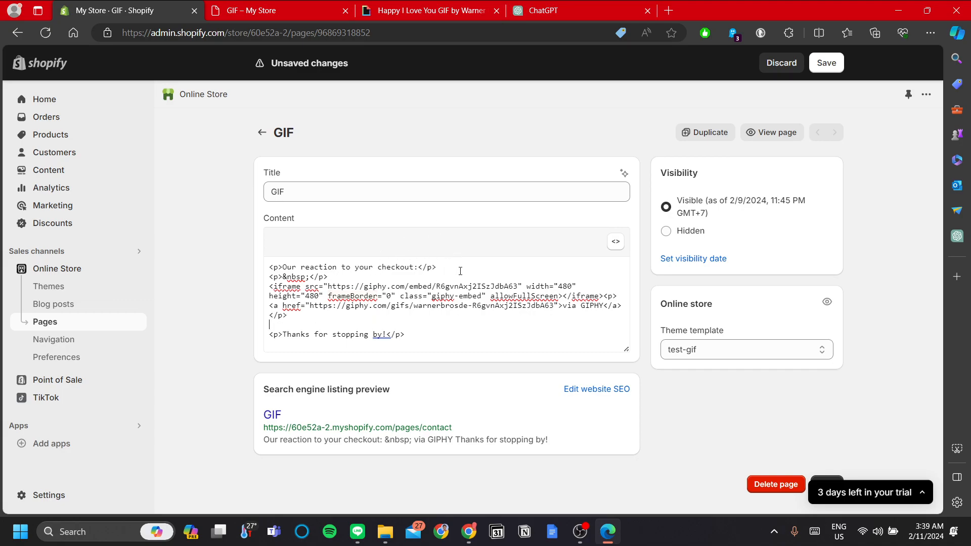
Examine the HTML paragraphs around the embed code and the rendered text and GIF in the visual editor
drag(461, 271, 232, 254)
drag(422, 332, 282, 334)
click(436, 287)
mouse_move(442, 268)
mouse_down()
mouse_move(415, 269)
mouse_move(440, 270)
mouse_up()
click(418, 269)
click(445, 270)
click(618, 247)
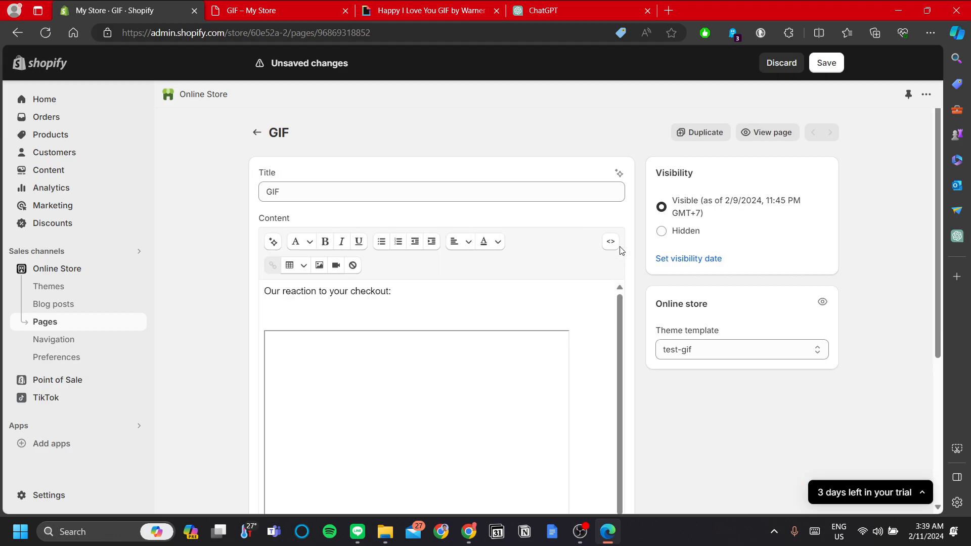
scroll(566, 337, down, 1)
scroll(566, 337, down, 5)
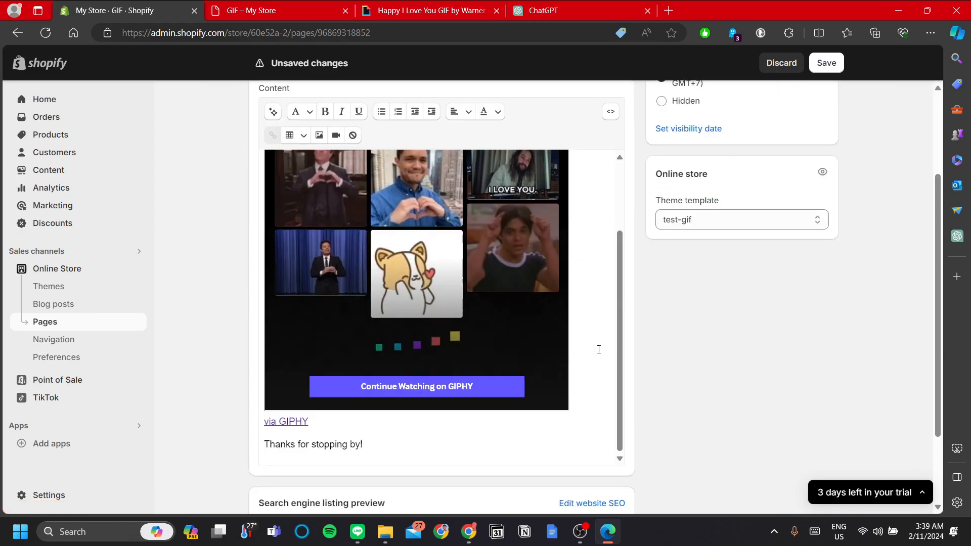
scroll(596, 350, up, 3)
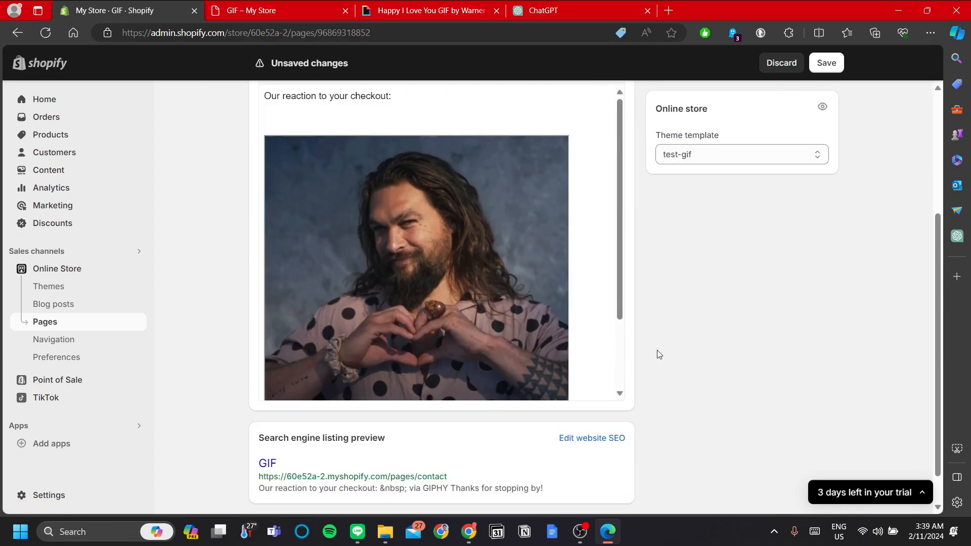
scroll(658, 353, up, 3)
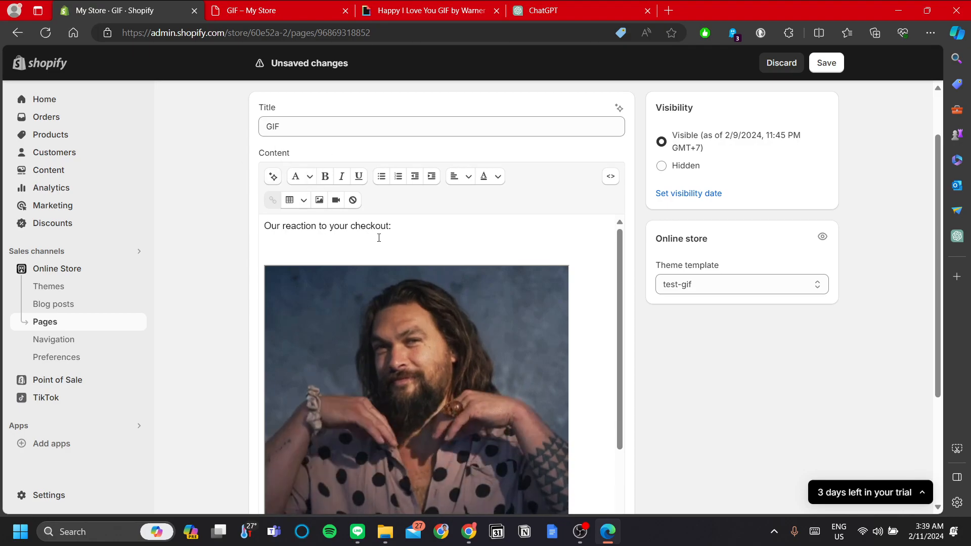
Delete the "via GIPHY" link line beneath the GIF in the page content
click(446, 239)
scroll(446, 240, down, 2)
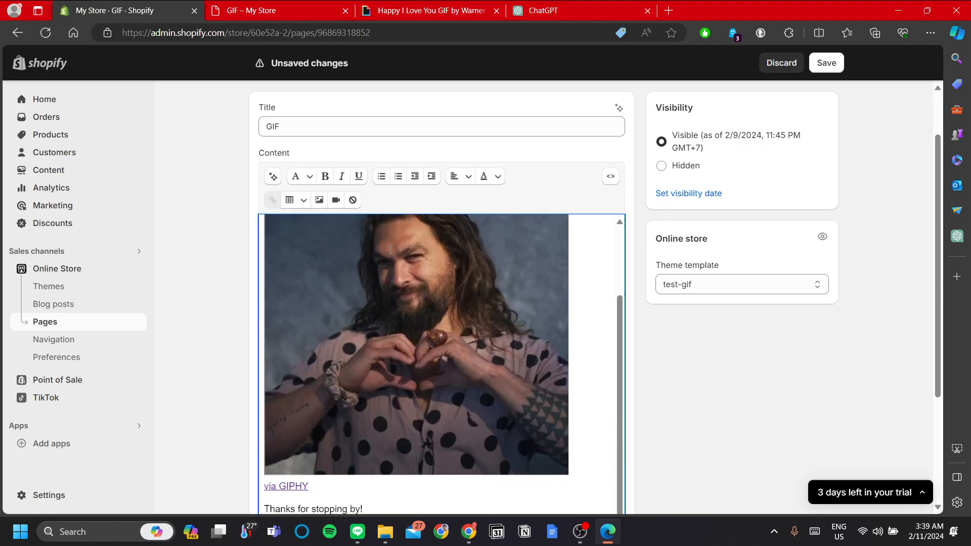
scroll(679, 362, down, 3)
scroll(381, 343, down, 5)
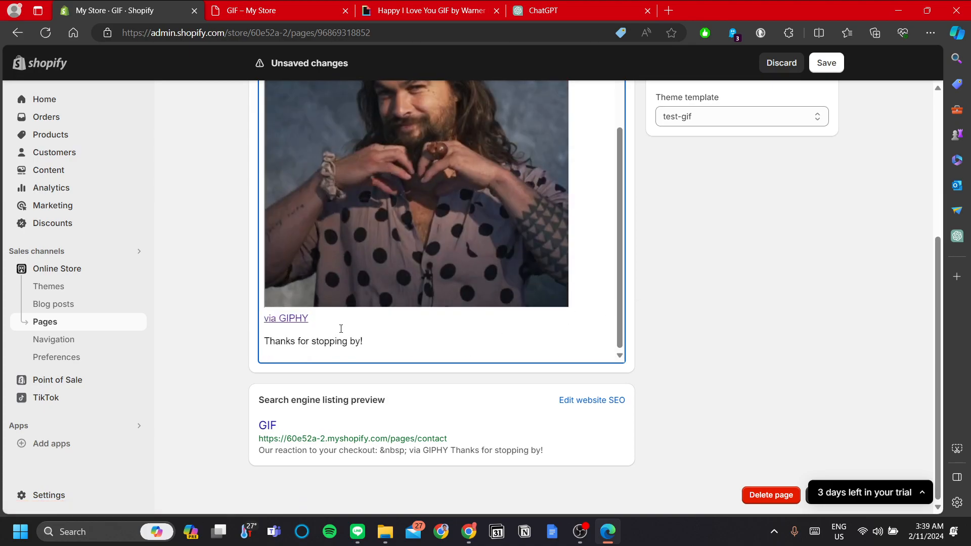
drag(529, 325, 212, 323)
key(BackSpace)
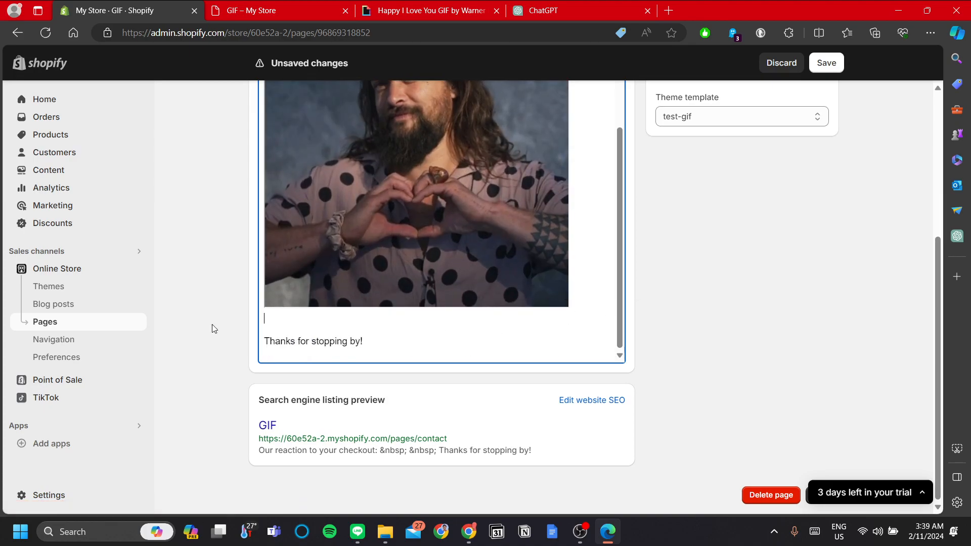
Remove the blank lines around the GIF so it sits directly between the "Our reaction to your checkout:" and "Thanks for stopping by!" lines
scroll(403, 282, up, 10)
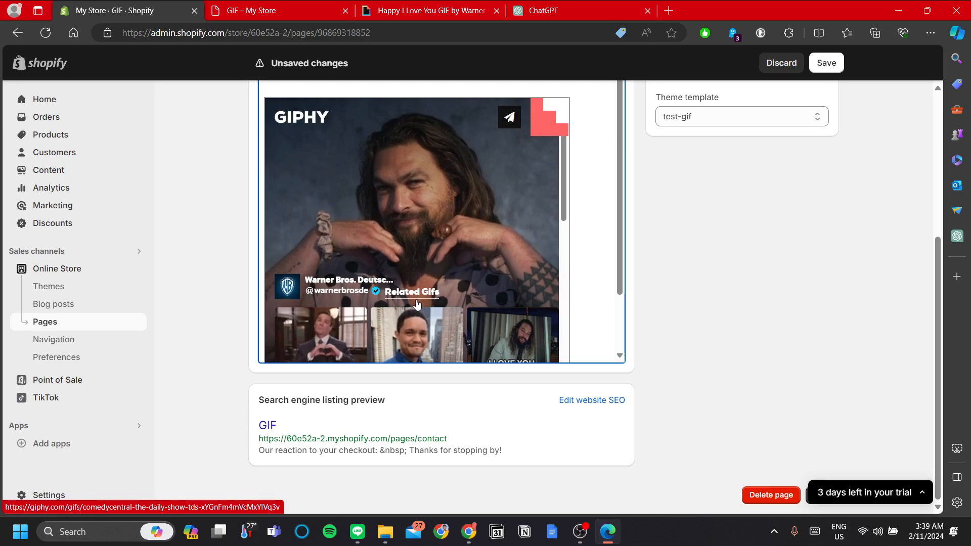
click(379, 217)
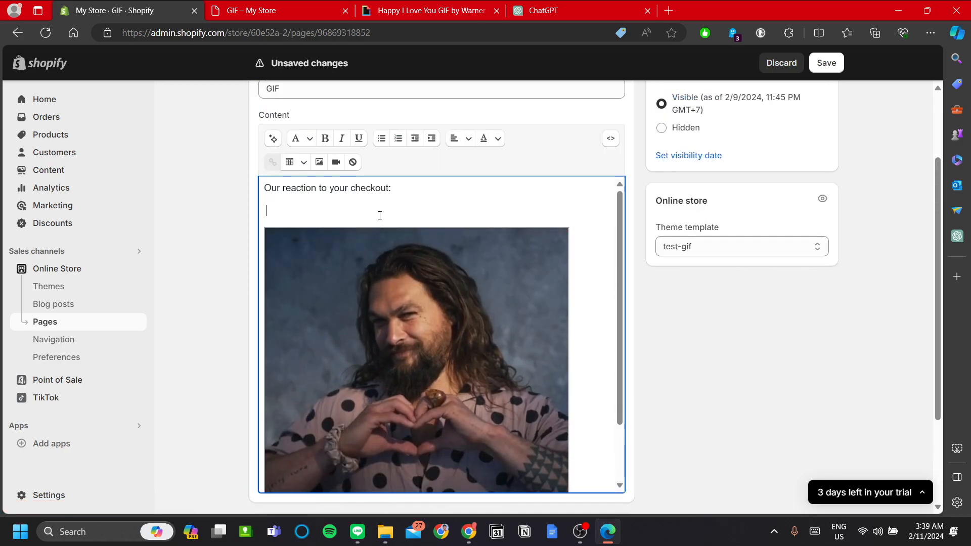
key(BackSpace)
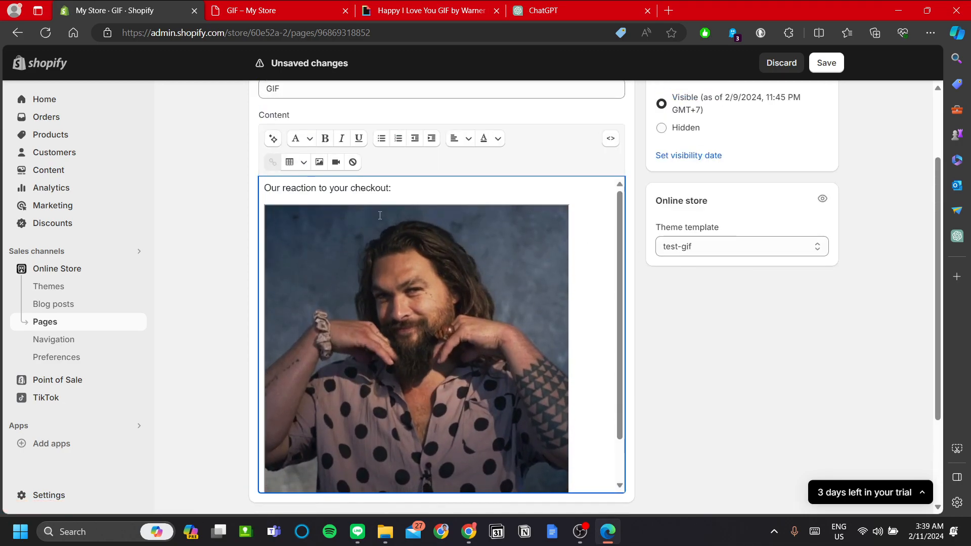
scroll(578, 277, down, 3)
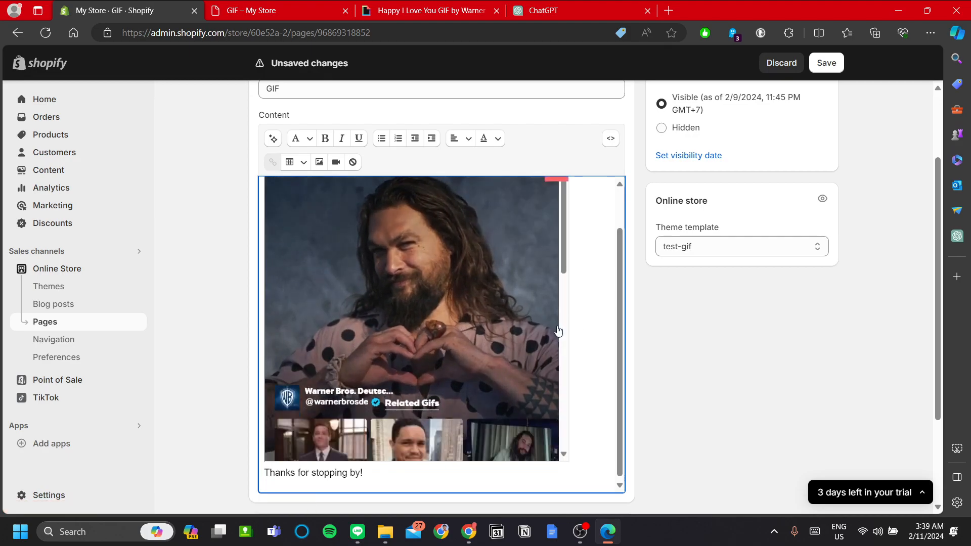
scroll(525, 303, up, 3)
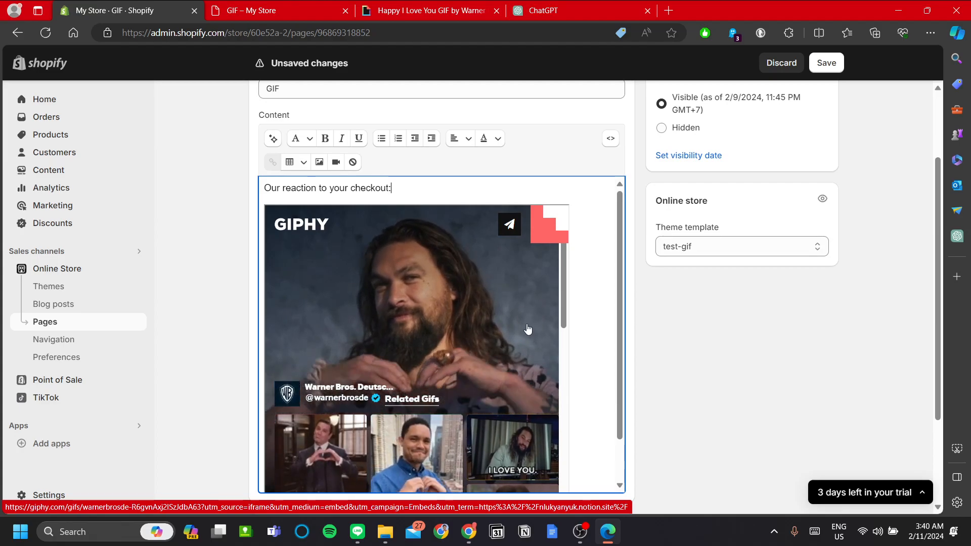
Save the GIF page and view its text and GIF on the storefront
click(832, 68)
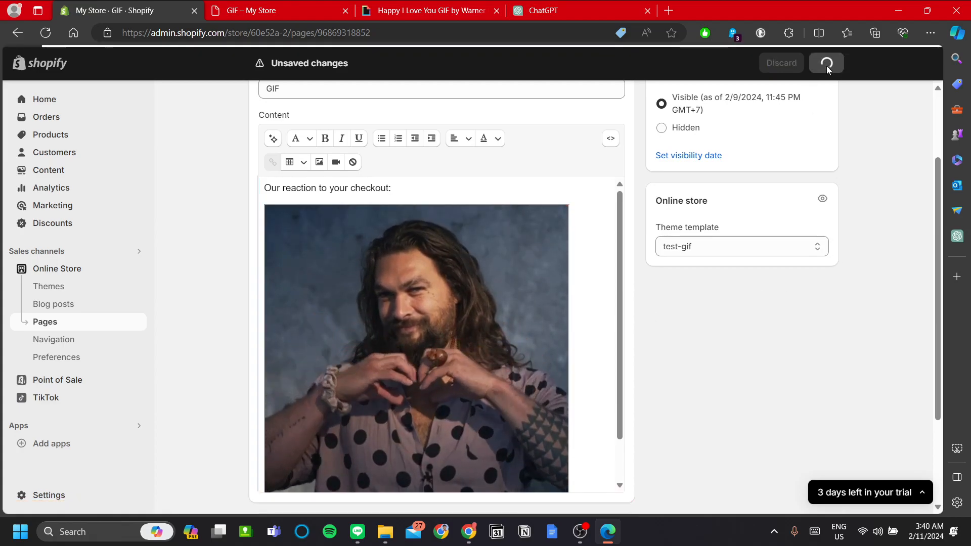
scroll(605, 196, up, 3)
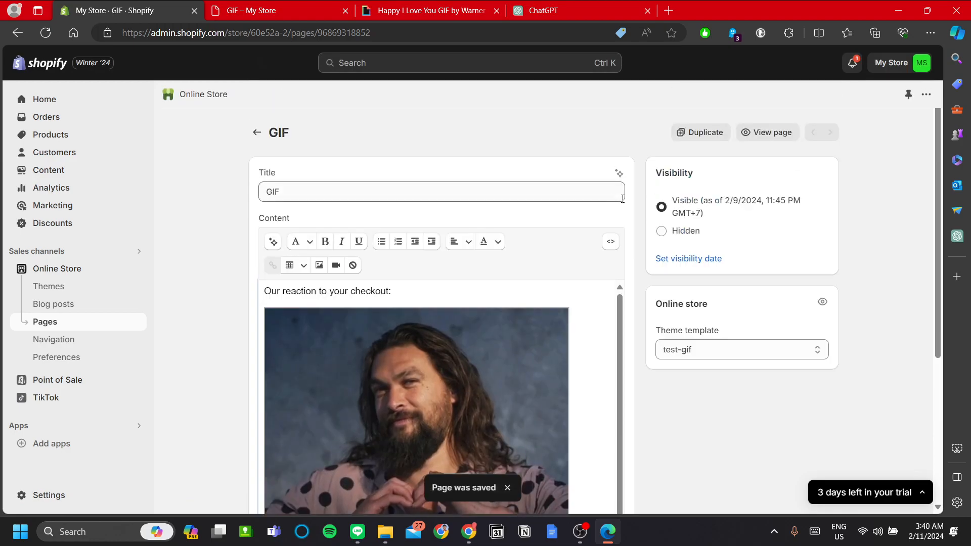
click(759, 133)
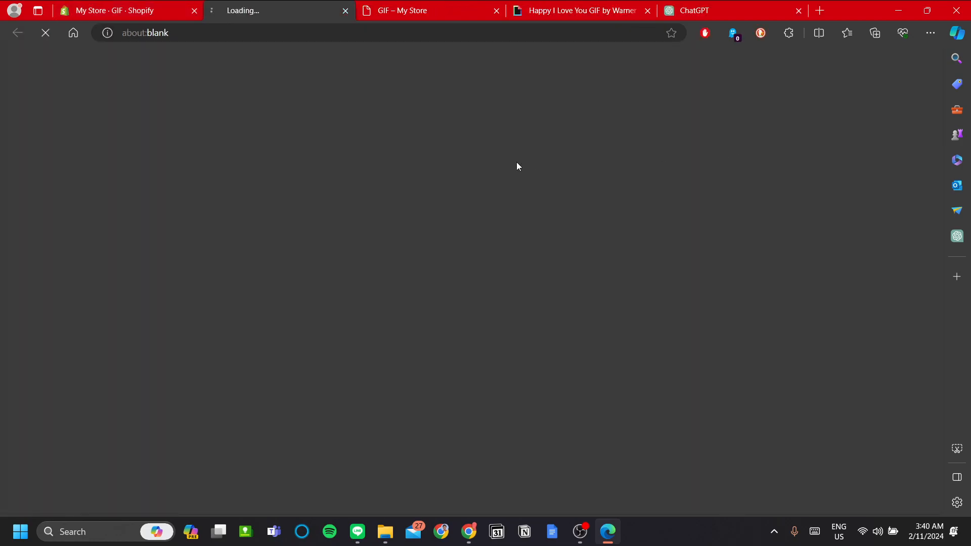
scroll(400, 234, down, 3)
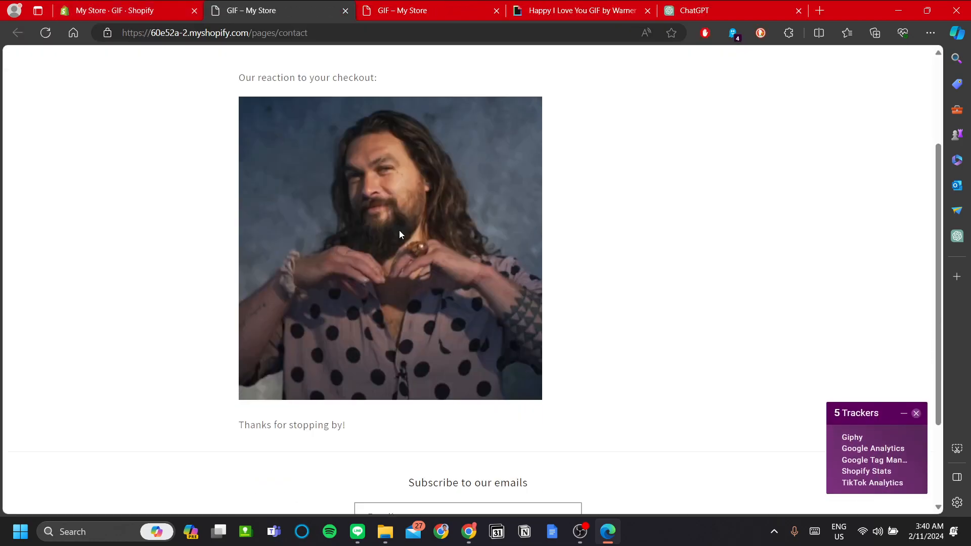
scroll(595, 277, up, 3)
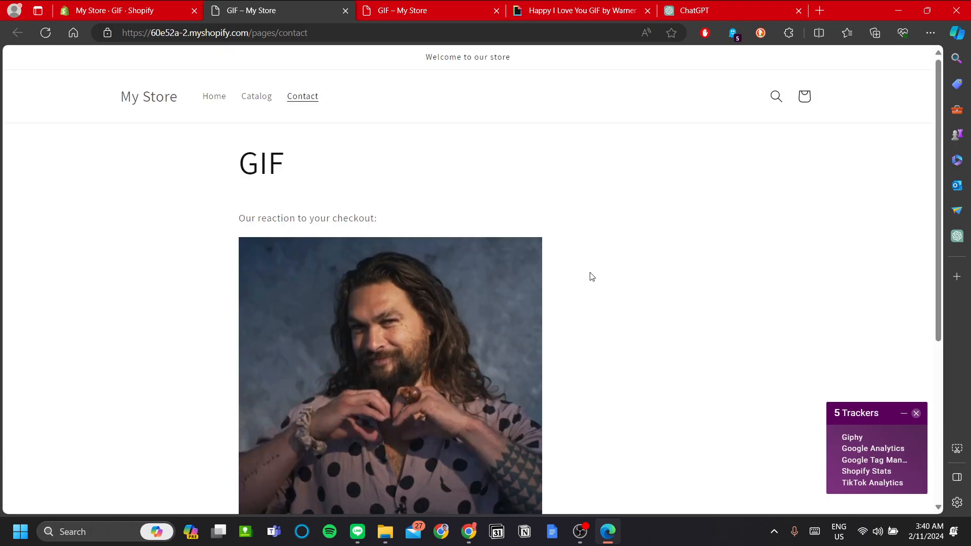
Return to the store admin and open the Dawn theme for customization
click(95, 5)
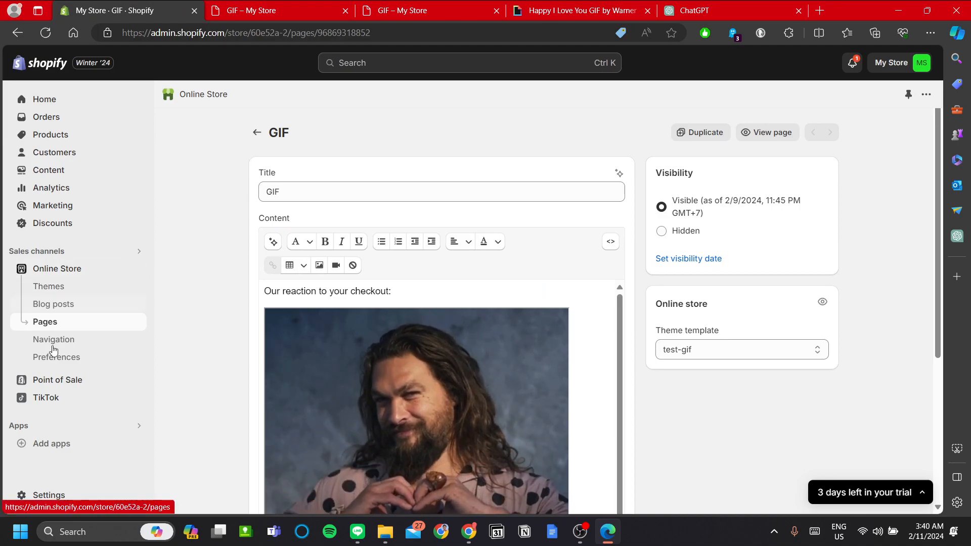
click(74, 284)
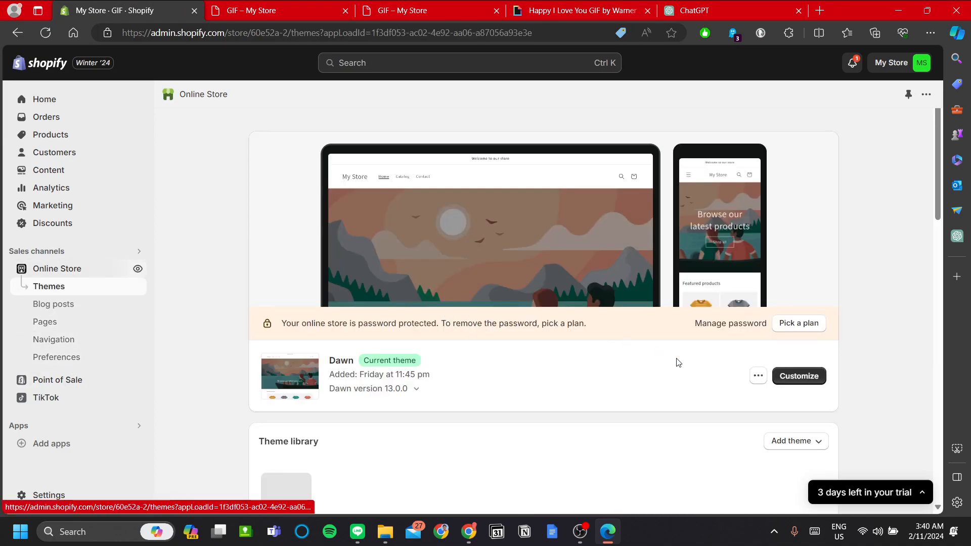
click(820, 383)
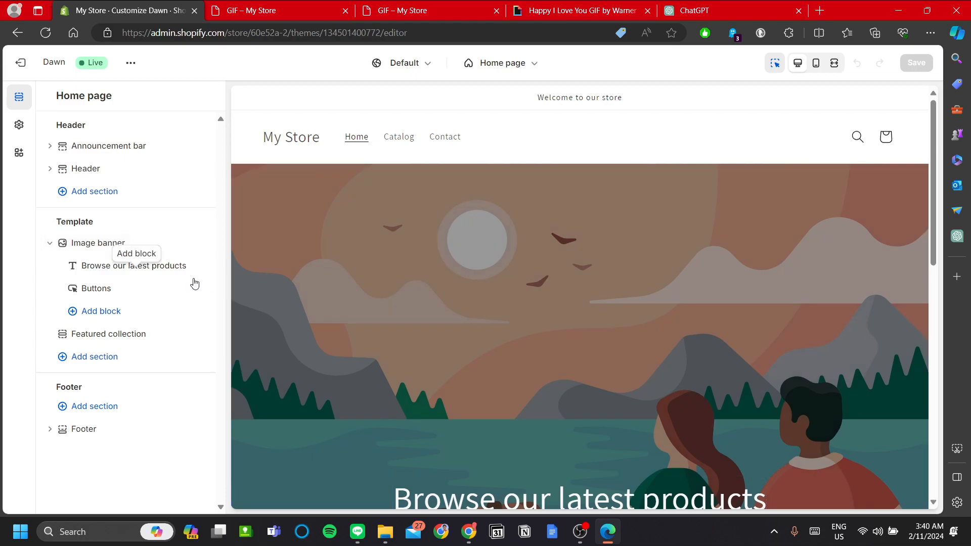
Examine the lower part of the home page preview, the Footer section's settings and the list of page templates
scroll(426, 227, down, 10)
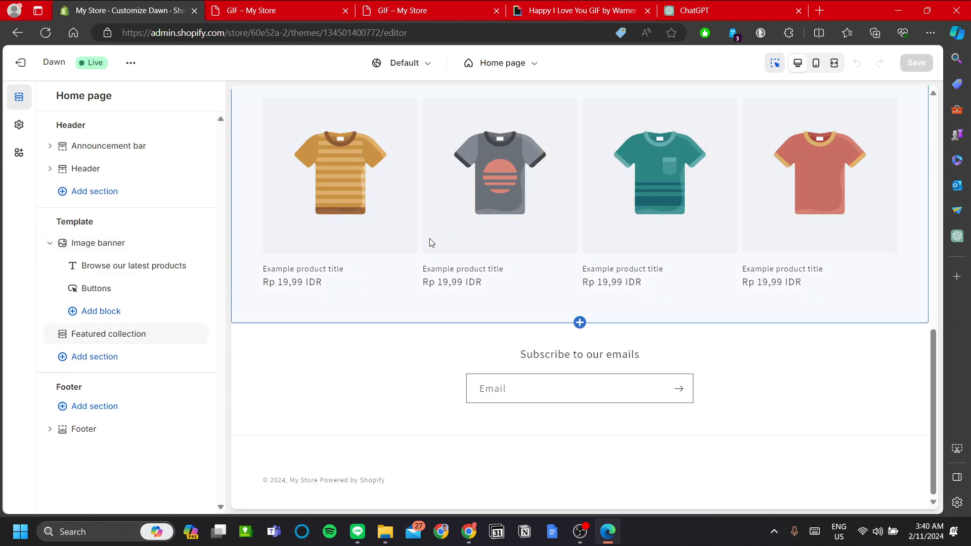
click(417, 375)
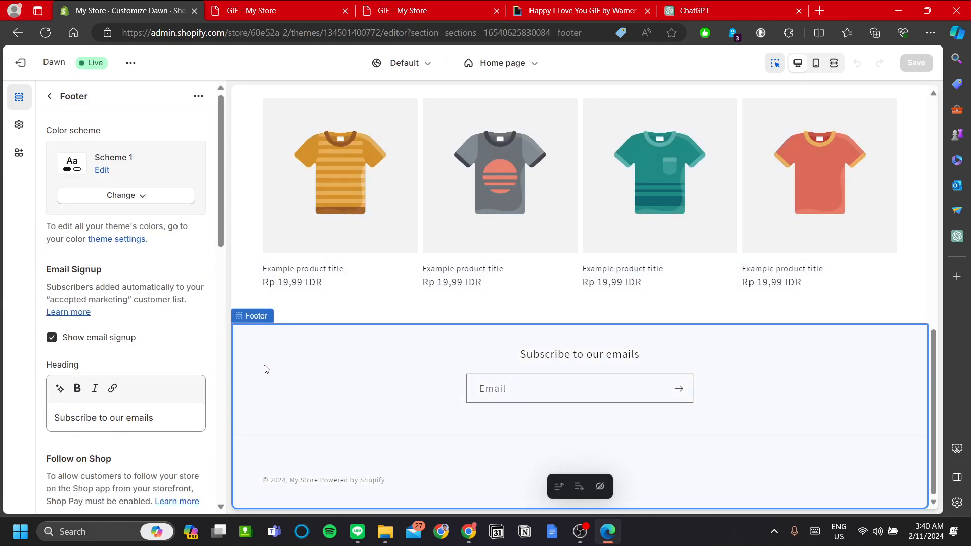
click(49, 96)
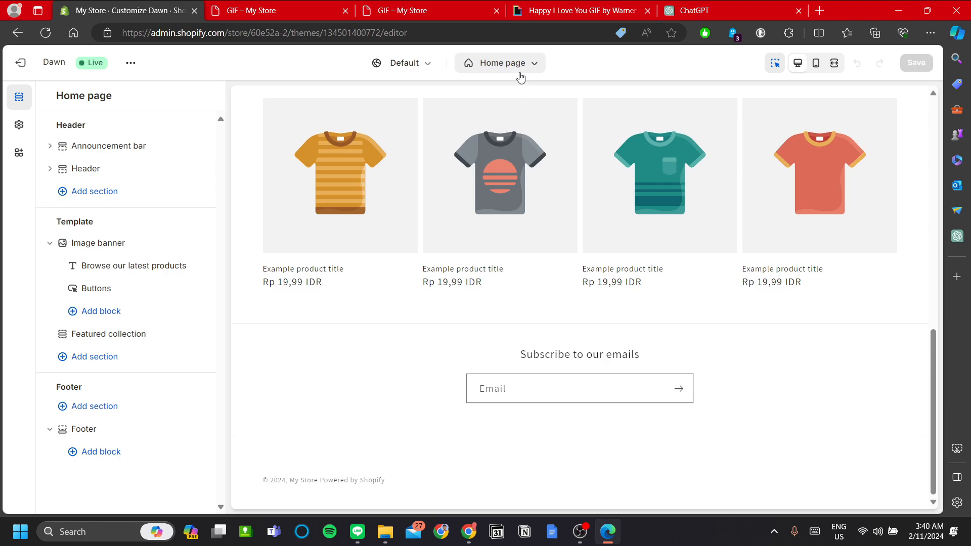
click(540, 64)
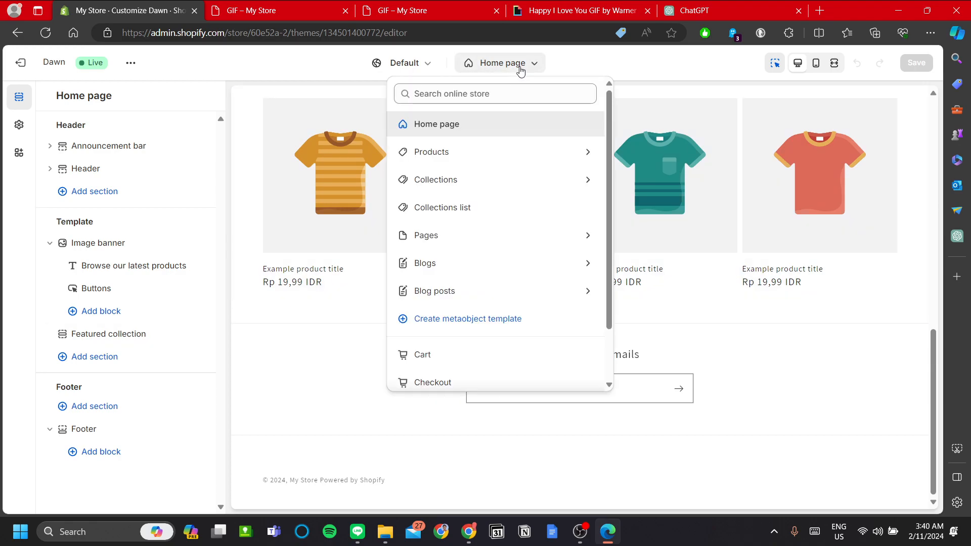
click(631, 70)
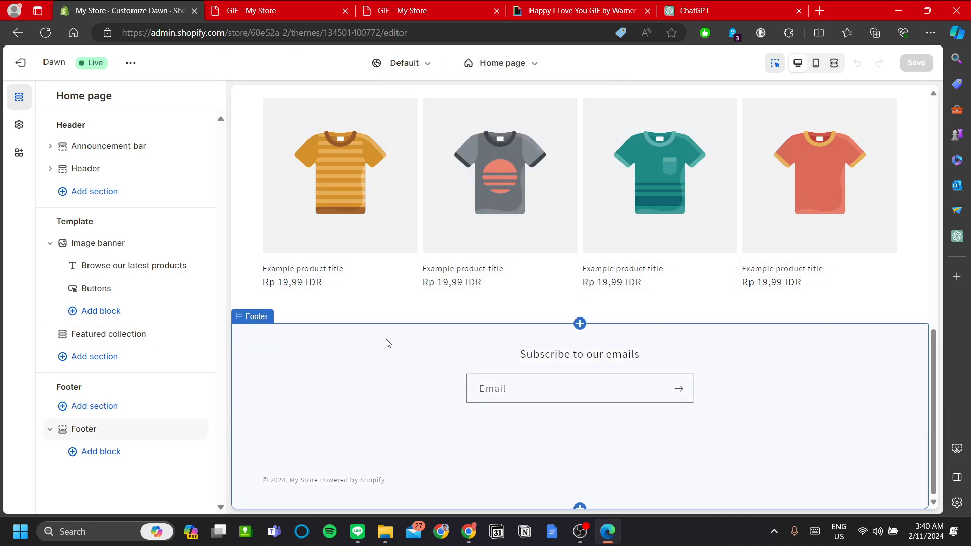
click(674, 343)
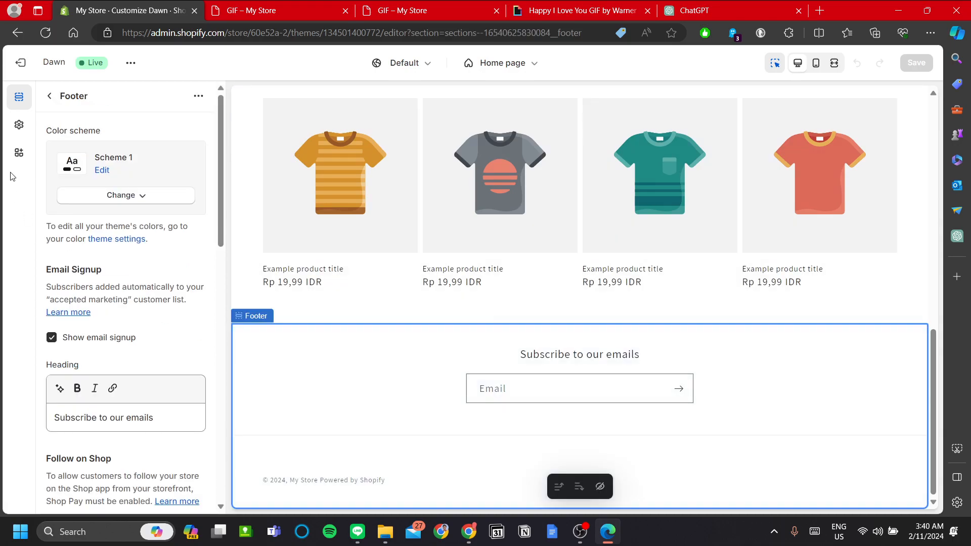
click(49, 96)
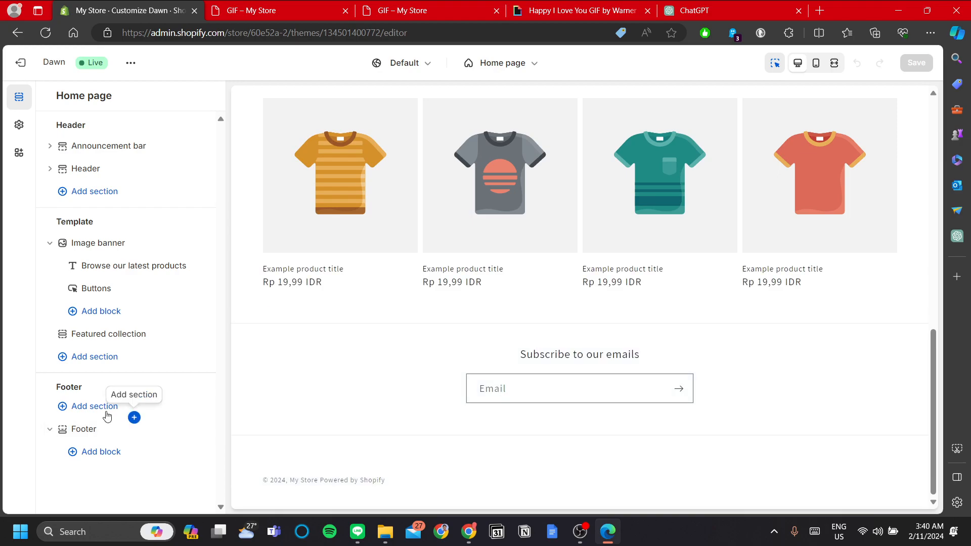
Add a Custom Liquid section to the footer group and paste the GIPHY iframe embed code as its Liquid code
click(86, 406)
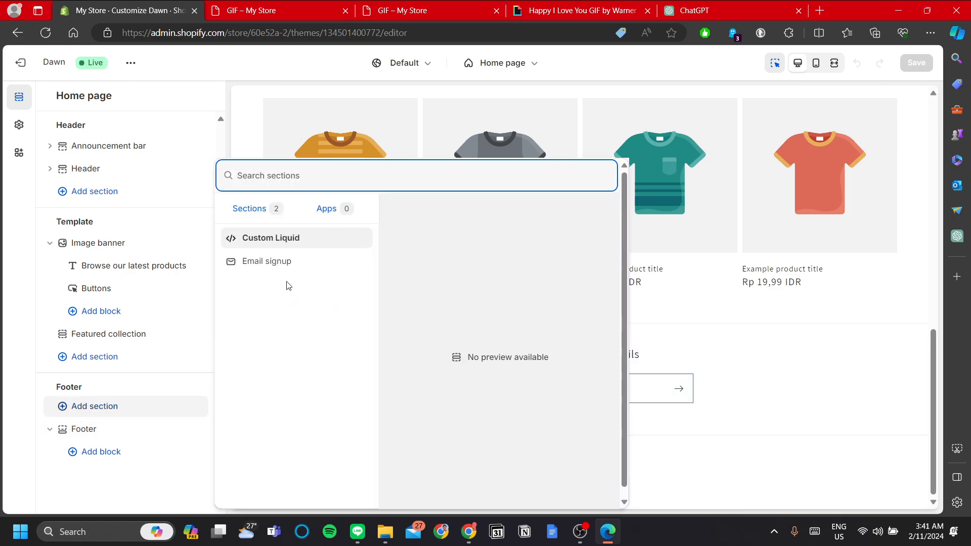
click(286, 241)
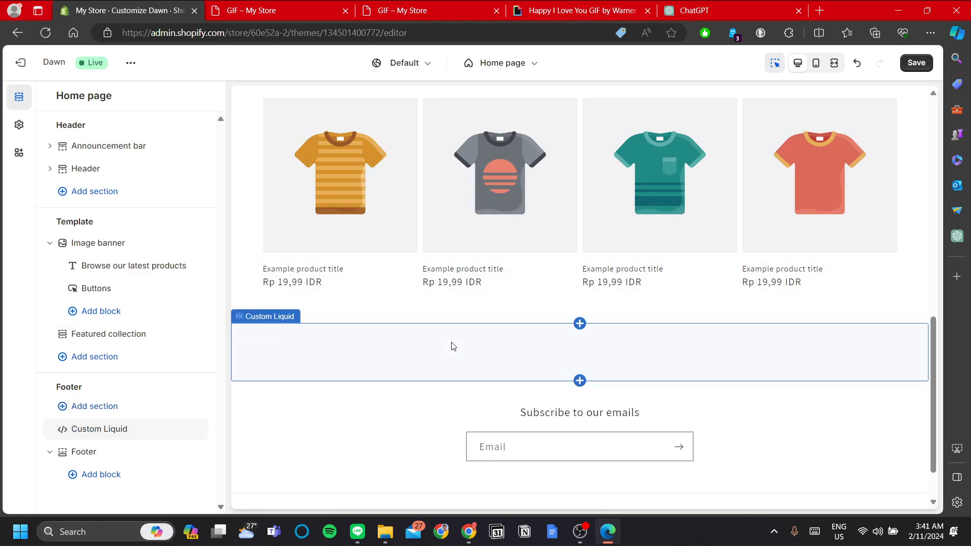
click(453, 346)
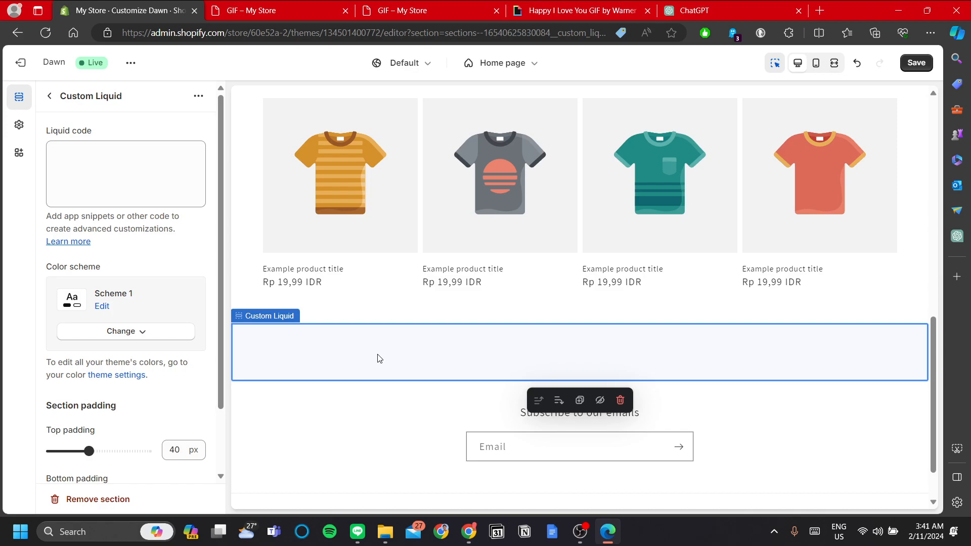
click(166, 153)
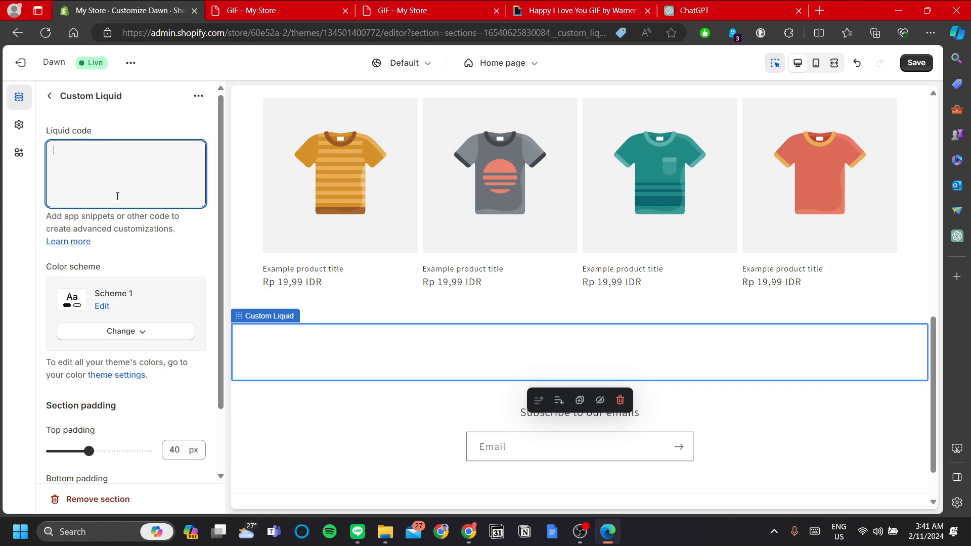
text(<iframe src="https://giphy.com/embed/R6gvnAxj2ISzJdbA63" width="480" height="480" frameBorder="0" class="giphy-embed" allowFullScreen></iframe><p><a href="https://giphy.com/gifs/warnerbrosde-R6gvnAxj2ISzJdbA63">via GIPHY</a></p>)
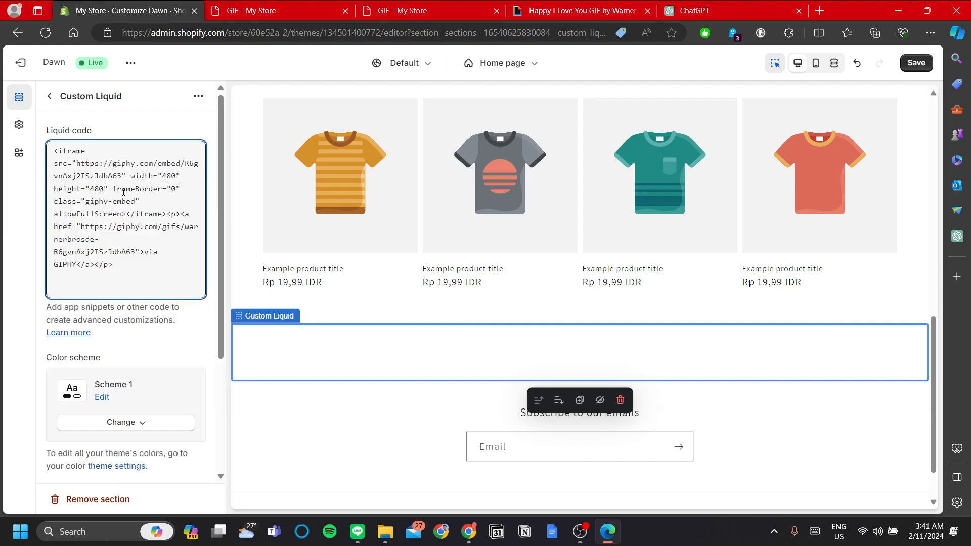
Examine the pasted Liquid code and the embedded GIF between the featured products and the email signup in the home page preview
drag(157, 285, 61, 149)
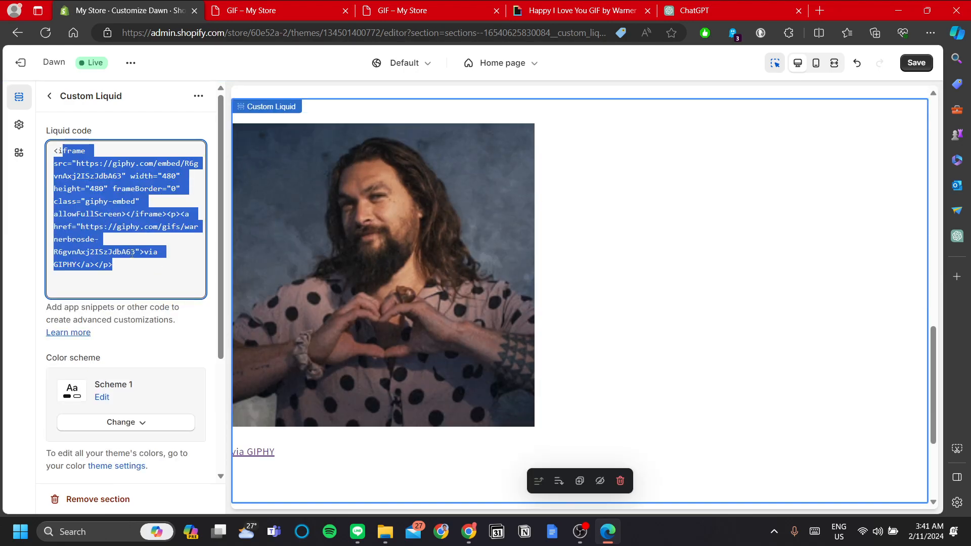
click(136, 252)
scroll(343, 335, down, 1)
scroll(343, 336, up, 2)
scroll(342, 334, down, 2)
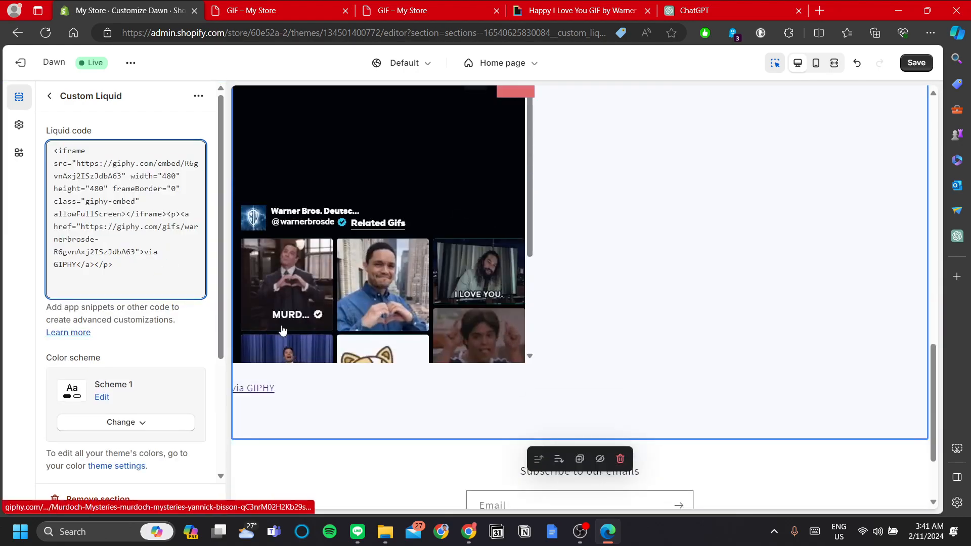
click(284, 391)
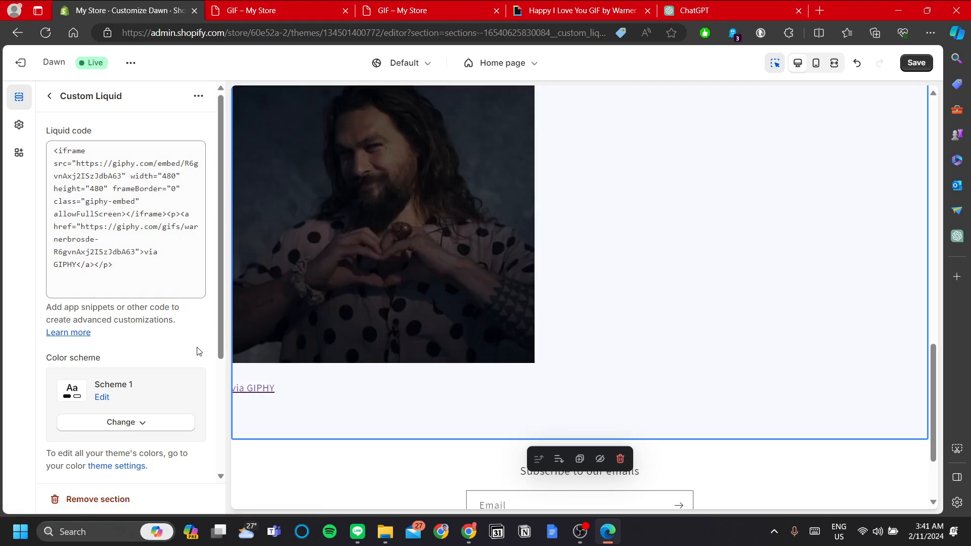
scroll(366, 369, up, 2)
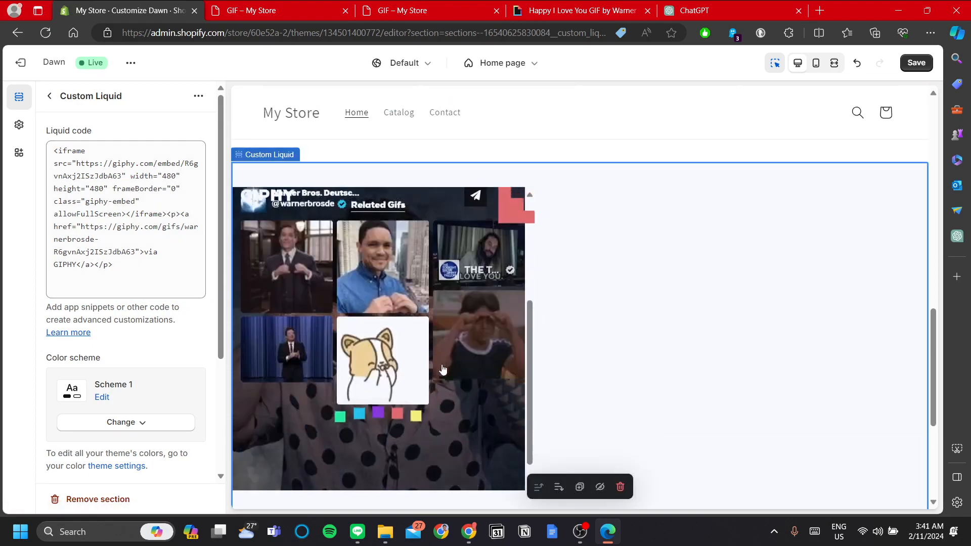
scroll(675, 405, down, 4)
scroll(678, 400, up, 4)
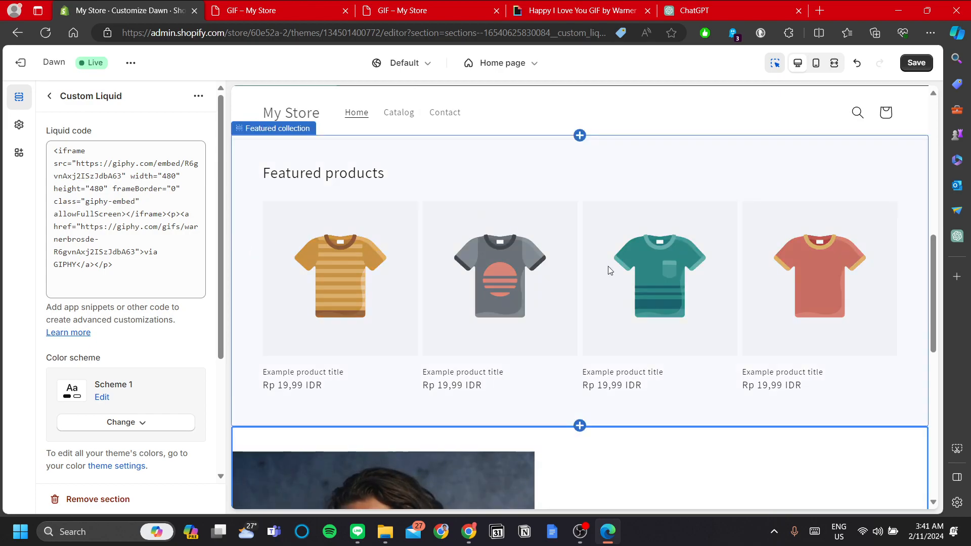
scroll(617, 354, down, 4)
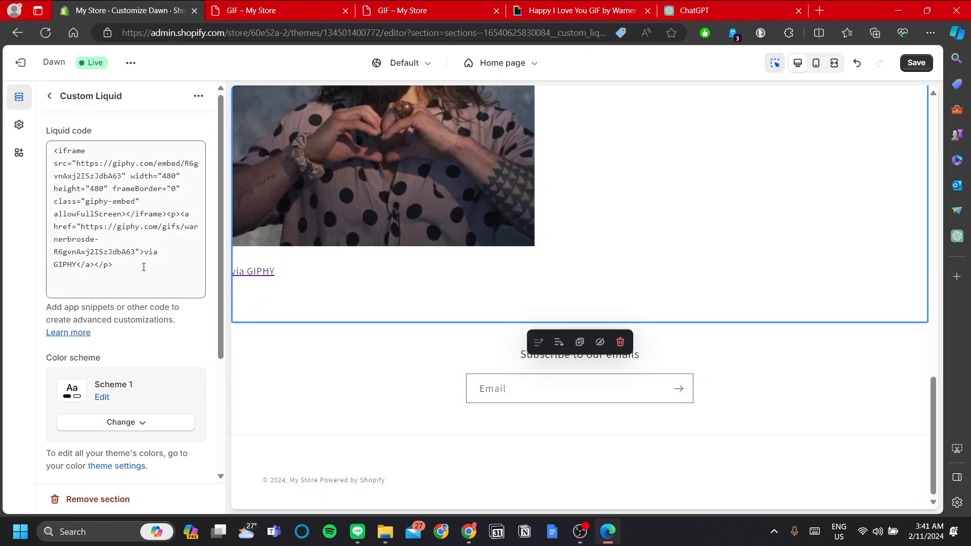
scroll(344, 283, up, 3)
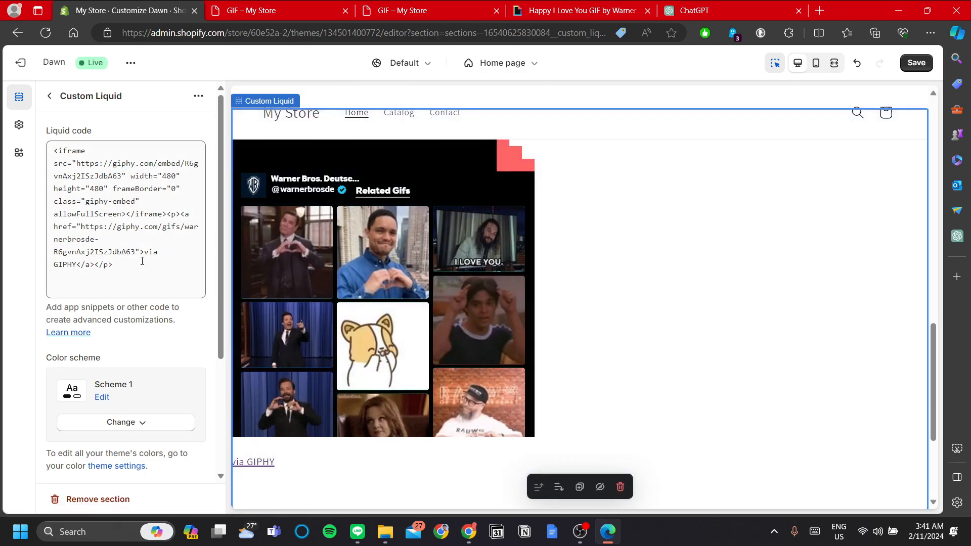
Delete the "via GIPHY" link text from the Custom Liquid section's code
drag(144, 253, 77, 265)
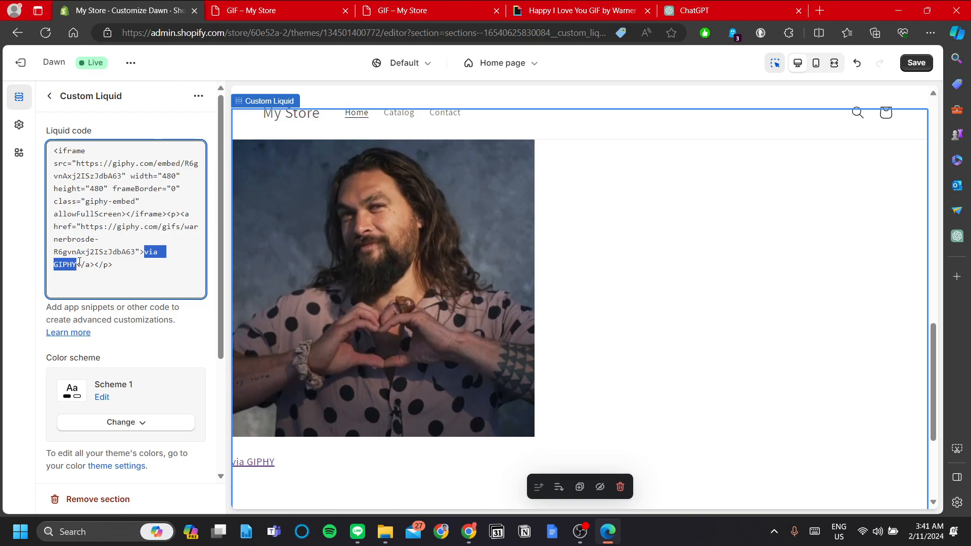
key(BackSpace)
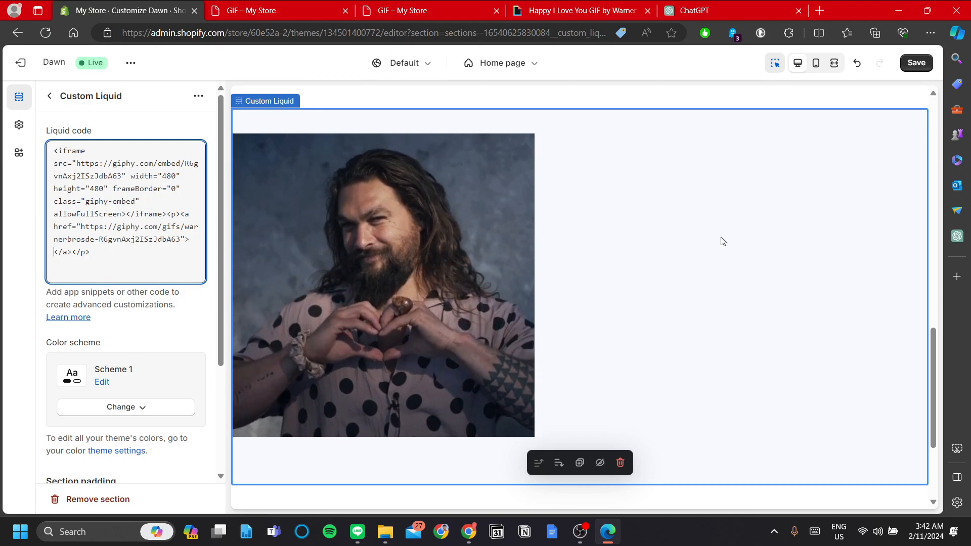
Switch to the ChatGPT conversation about centering a GIPHY embed and ask it to "do the same for" the warnerbrosde GIF's iframe embed code
click(757, 1)
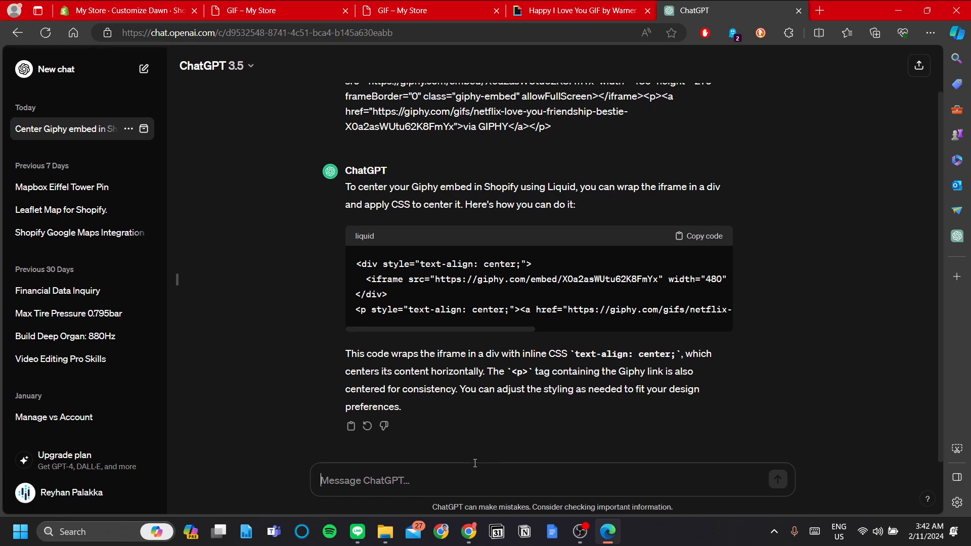
scroll(551, 272, up, 1)
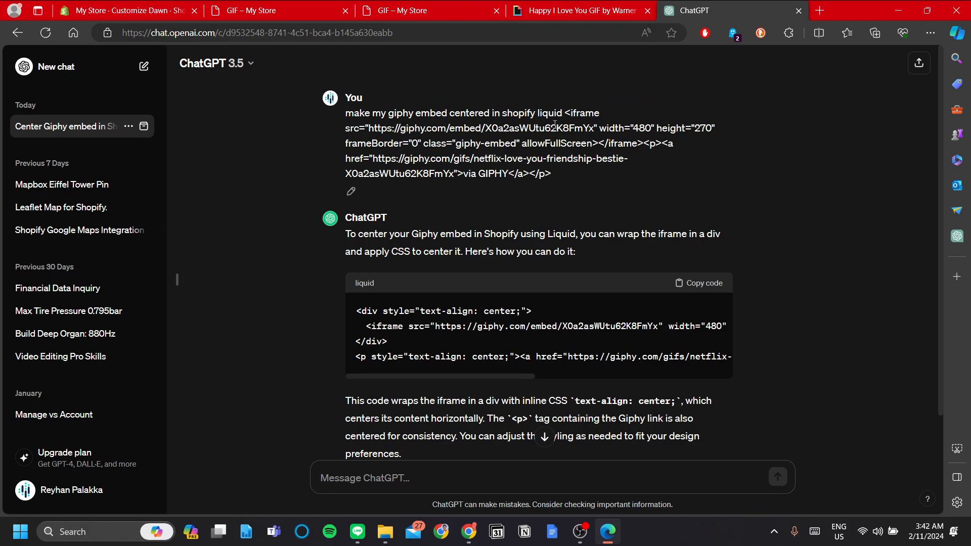
scroll(495, 280, down, 1)
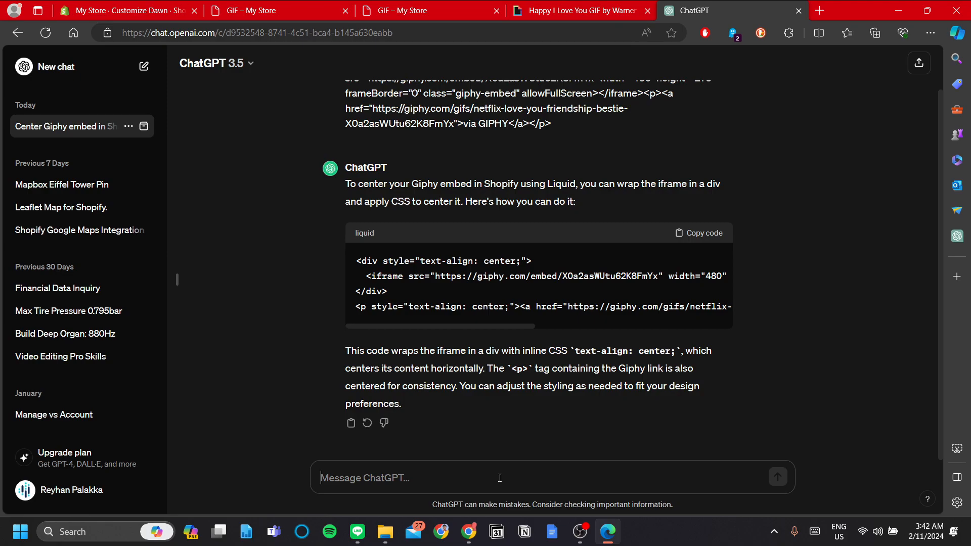
text(ma)
key(BackSpace)
key(BackSpace)
text(do the same for)
text(<iframe src="https://giphy.com/embed/R6gvnAxj2lSzJdbA63" width="480" height="480" frameBorder="0" class="giphy-embed" allowFullScreen></iframe><p><a href="https://giphy.com/gifs/warnerbrosde-R6gvnAxj2lSzJdbA63">via GIPHY</a></p>)
key(Return)
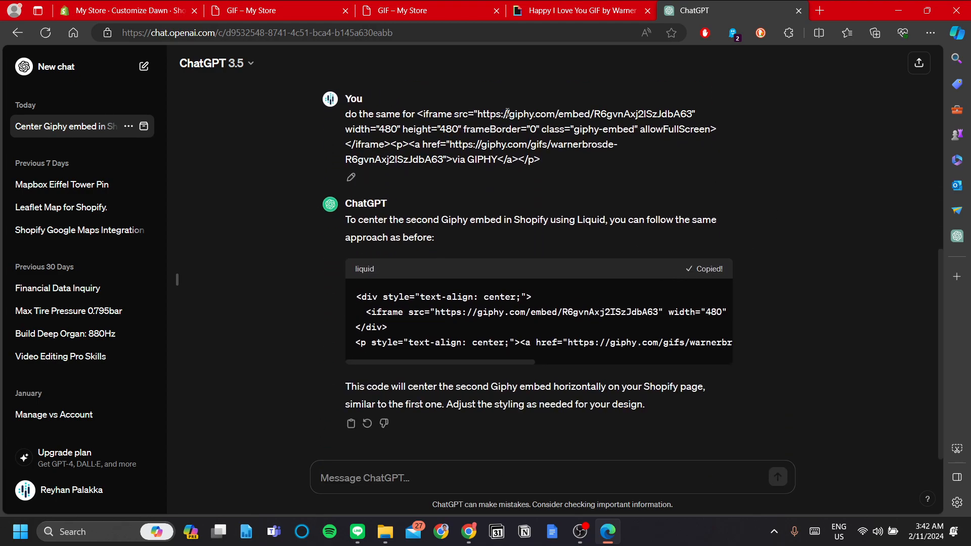
Return to the Shopify theme editor and replace the entire Liquid code with the generated version wrapped in a text-align: center div
click(404, 10)
scroll(396, 202, down, 5)
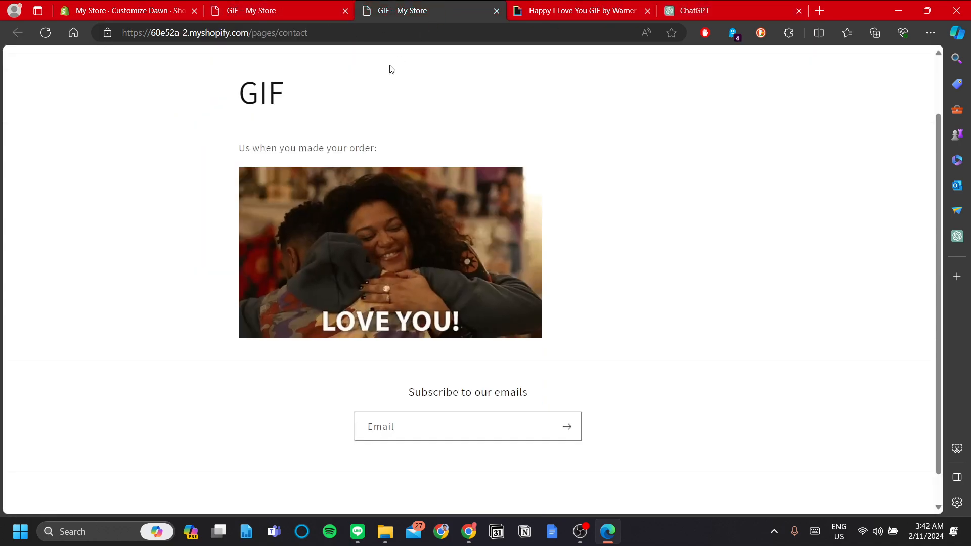
click(136, 5)
key(ctrl+a)
text(<div style="text-align: center;">   <iframe src="https://giphy.com/embed/R6gvnAxj2ISzJdbA63" width="480" height="480" frameBorder="0" class="giphy-embed" allowFullScreen></iframe> </div> <p style="text-align: center;"><a href="https://giphy.com/gifs/warnerbrosde-R6gvnAxj2ISzJdbA63">via GIPHY</a></p>)
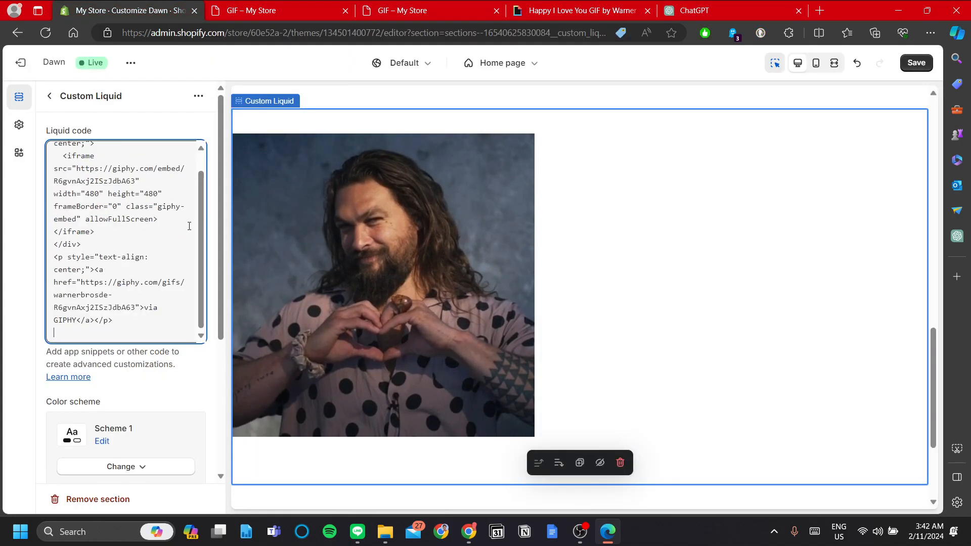
scroll(181, 211, up, 1)
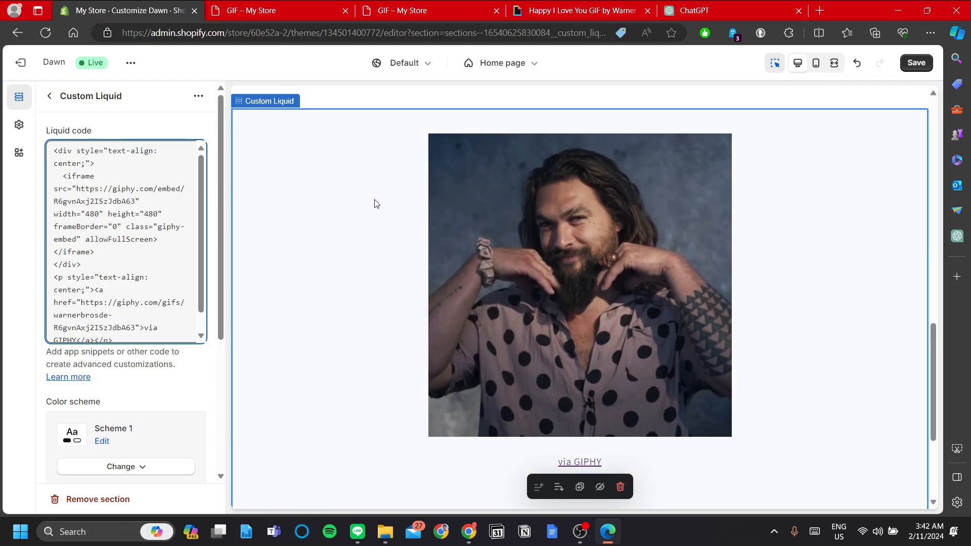
Remove the "via GIPHY" link text from the centered Liquid code, check the GIF in the preview, and save the theme
scroll(383, 208, down, 1)
scroll(152, 272, down, 1)
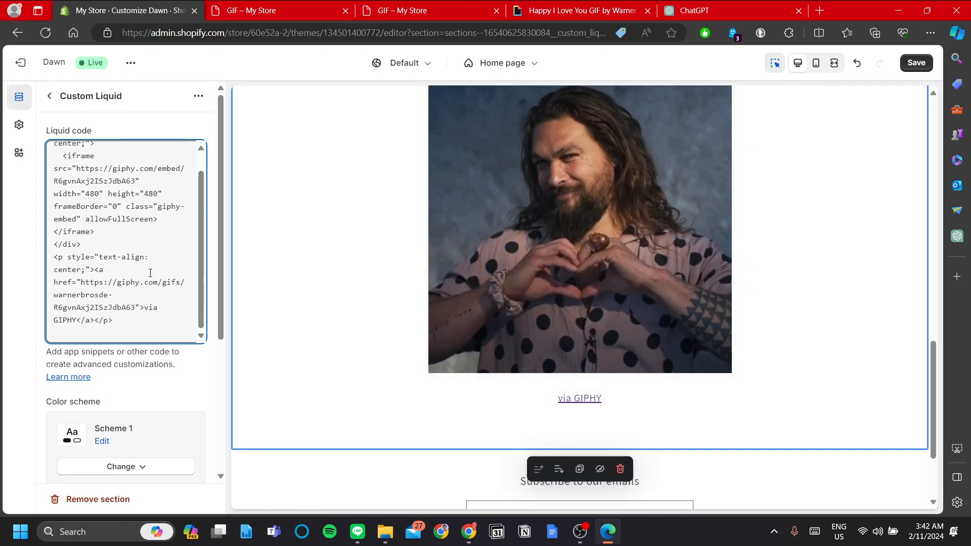
drag(144, 308, 79, 321)
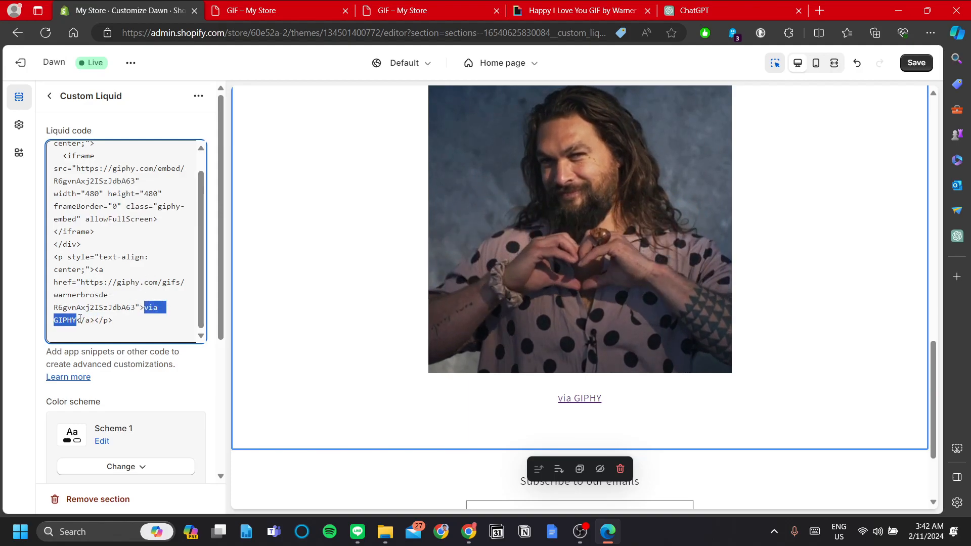
key(BackSpace)
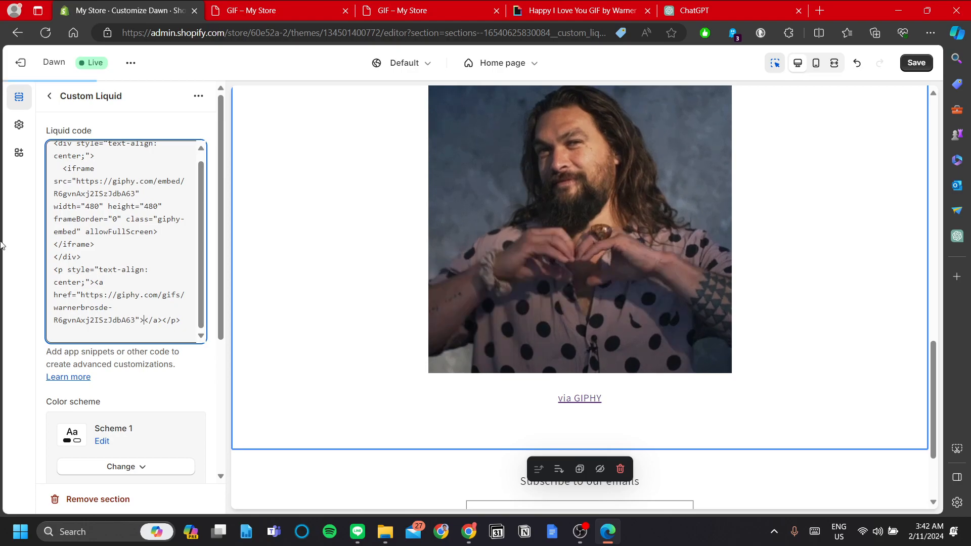
scroll(339, 318, up, 1)
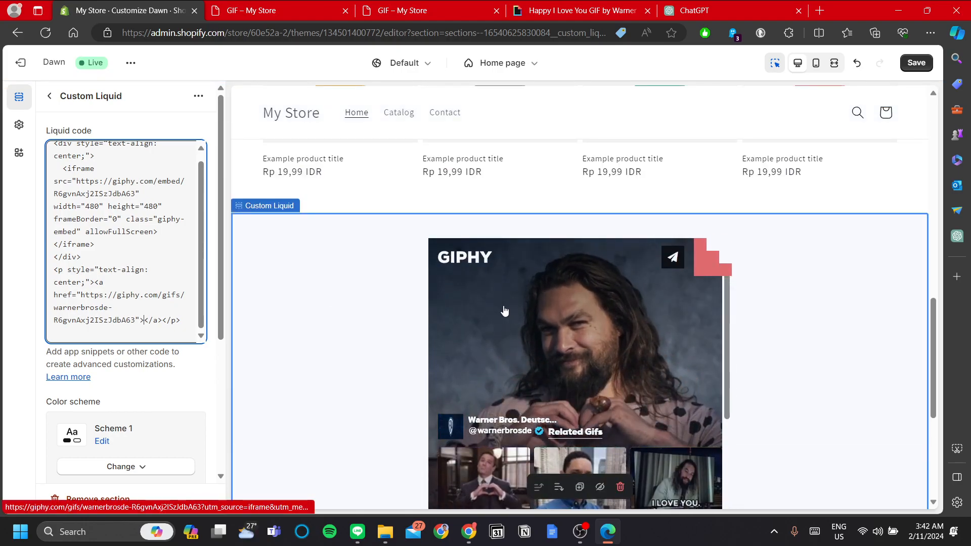
scroll(793, 211, down, 2)
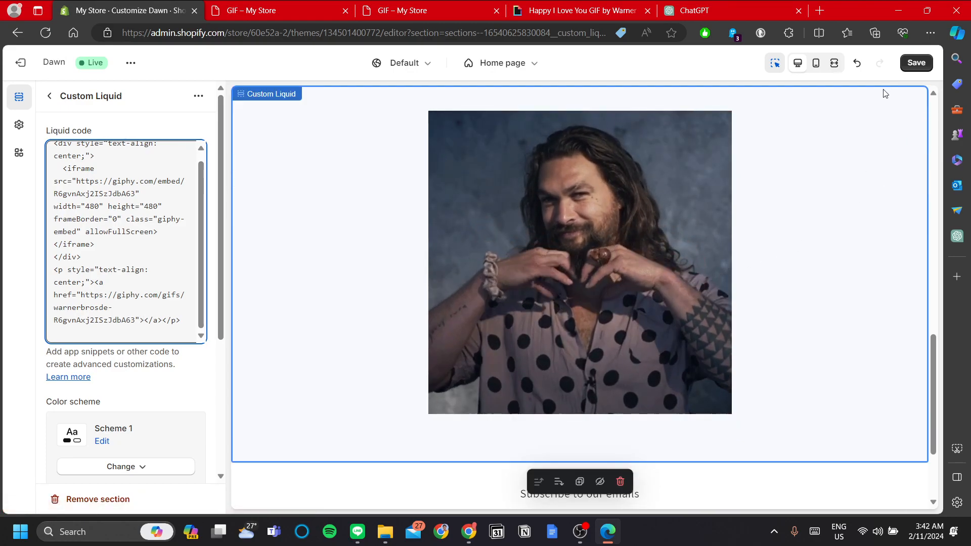
click(915, 67)
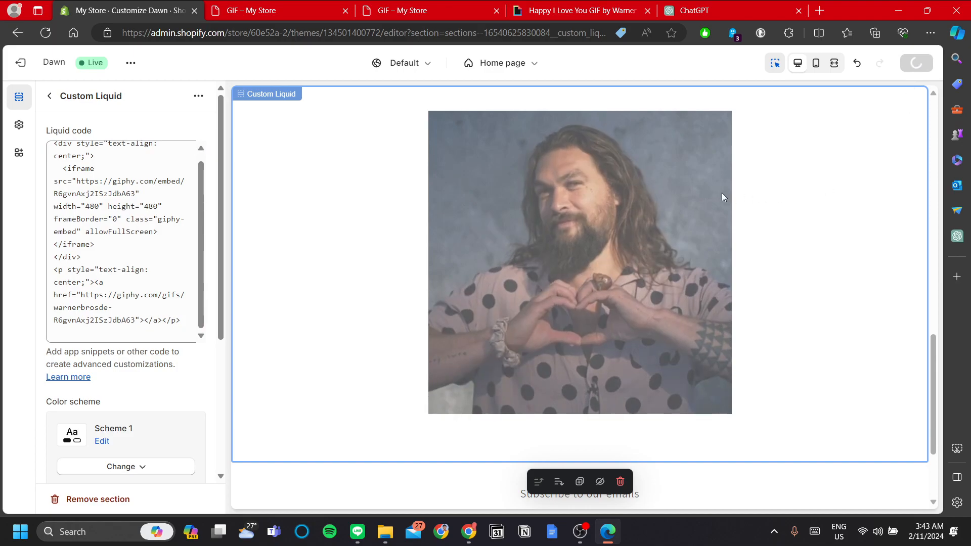